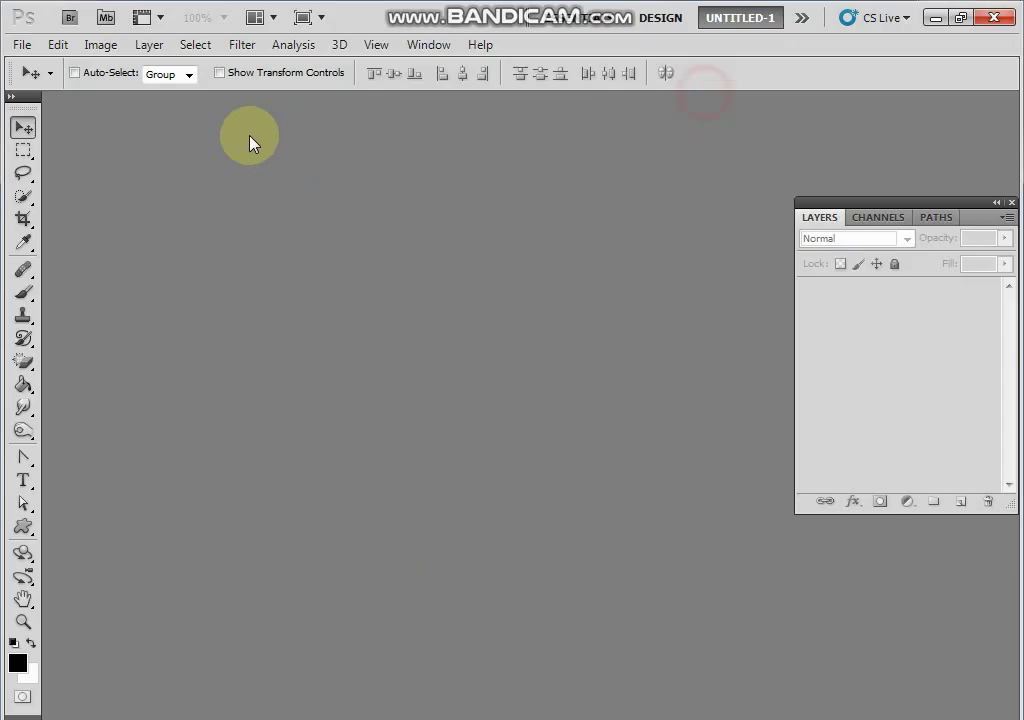
# Create a new blank document from the default preset with D1/DV NTSC pixel aspect ratio.
pyautogui.click(21, 45)
pyautogui.click(42, 66)
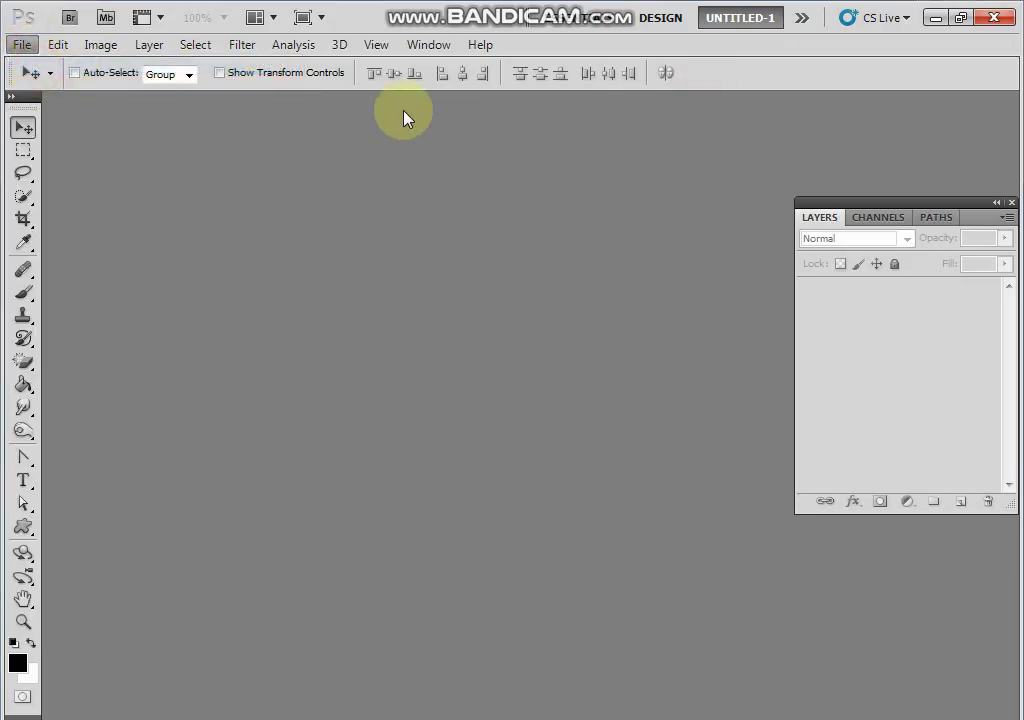
pyautogui.click(650, 175)
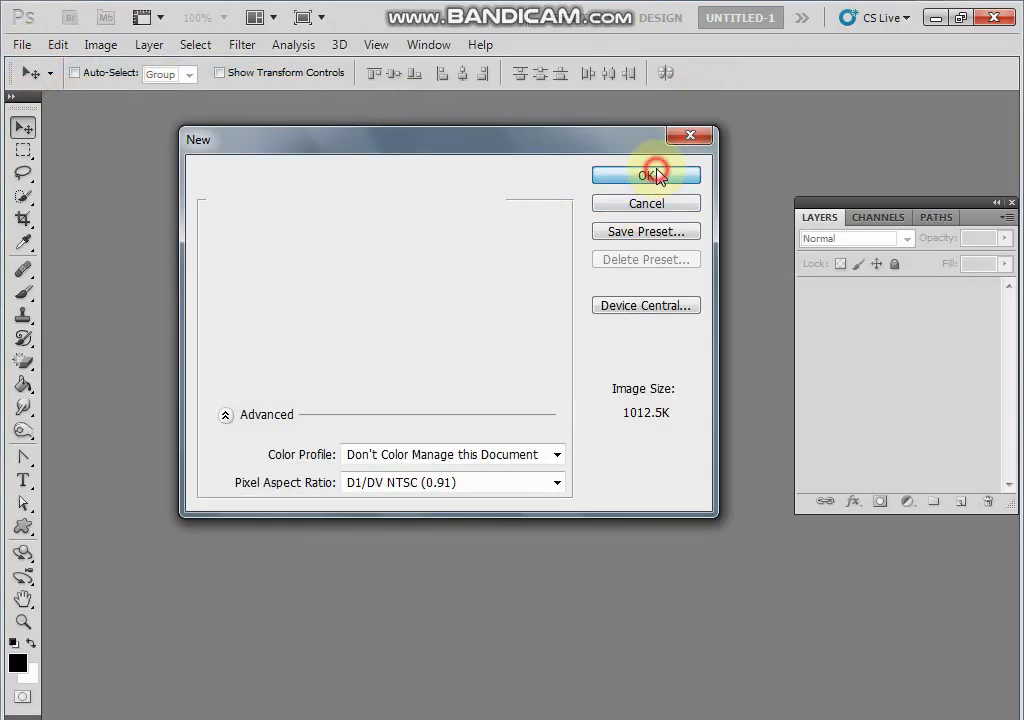
pyautogui.click(515, 292)
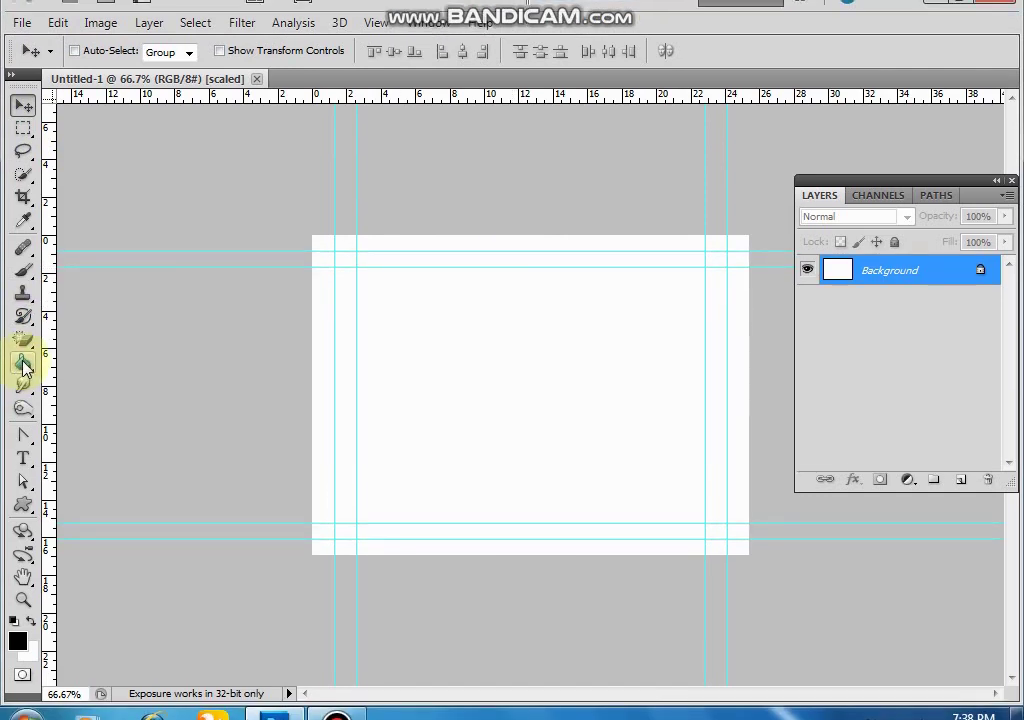
pyautogui.click(24, 365)
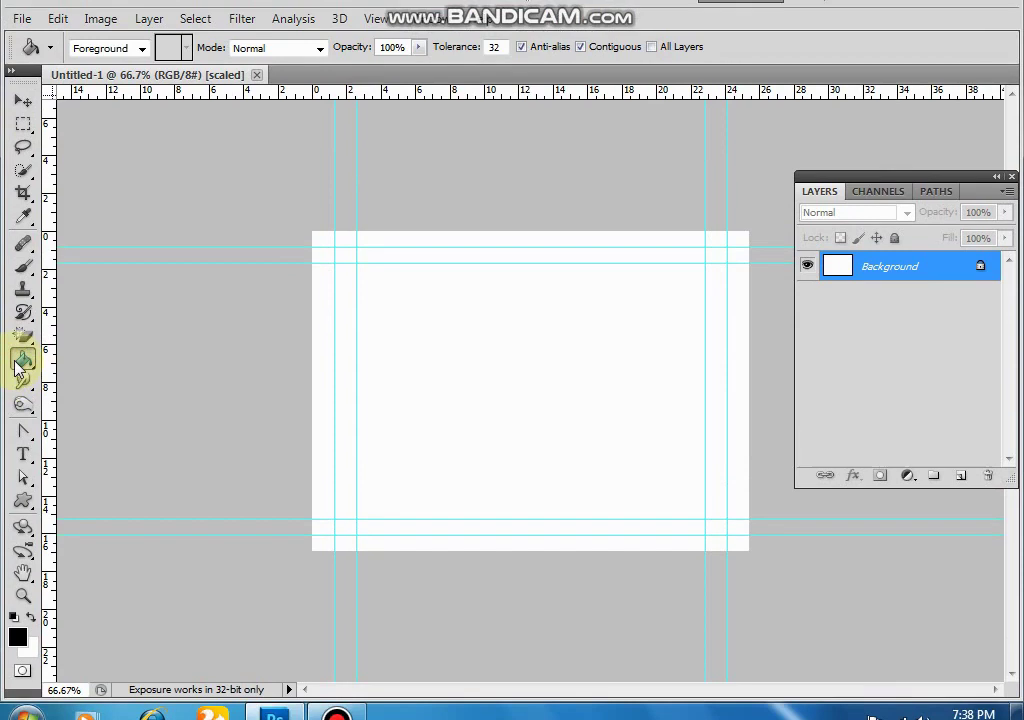
# Paint-bucket fill the document's white background with solid black.
pyautogui.rightClick(22, 361)
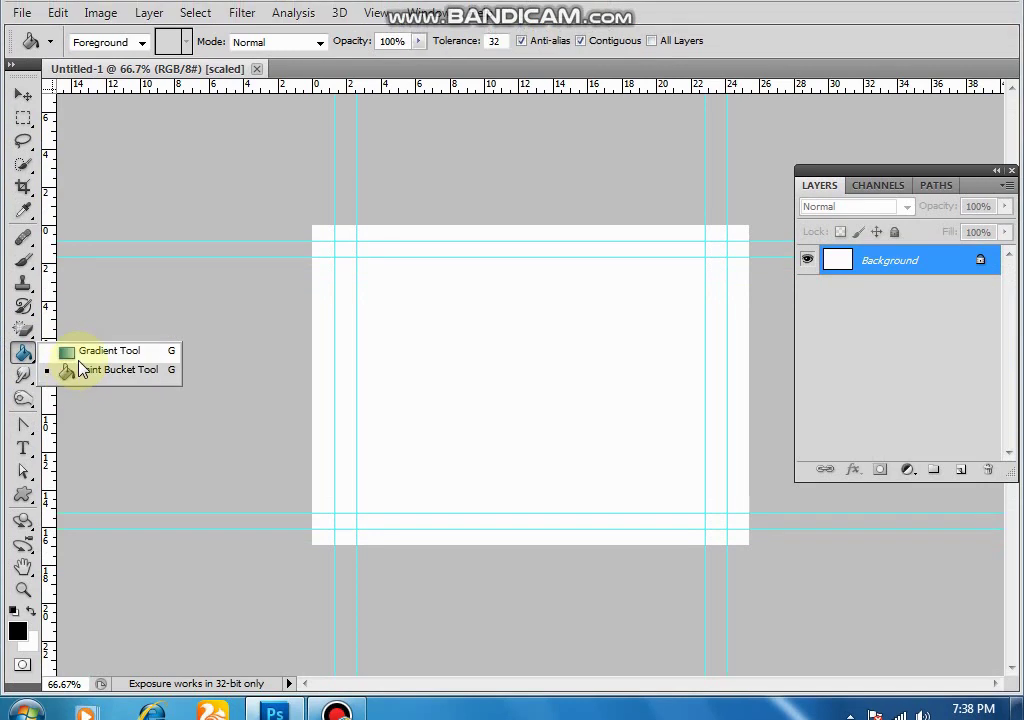
pyautogui.click(22, 356)
pyautogui.rightClick(22, 356)
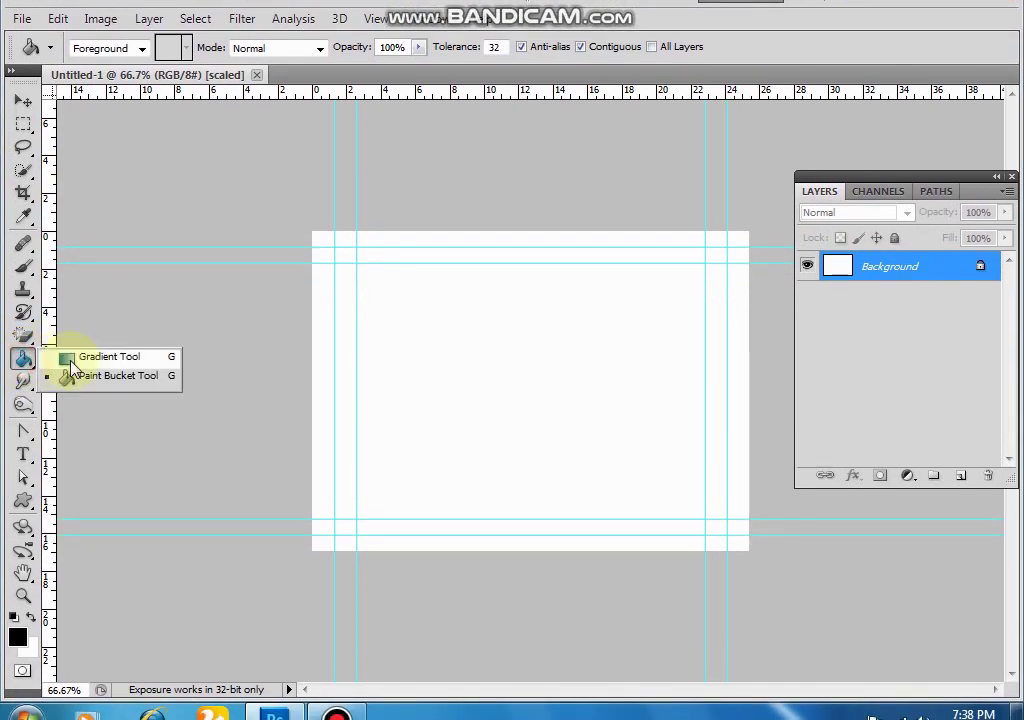
pyautogui.click(96, 378)
pyautogui.click(96, 368)
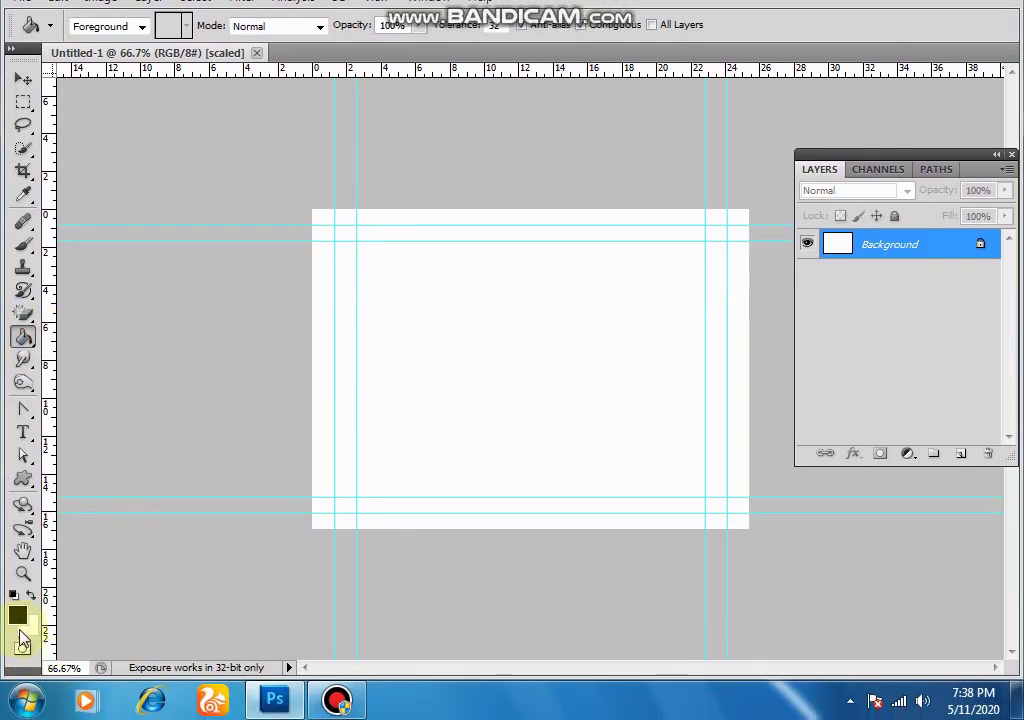
pyautogui.click(18, 619)
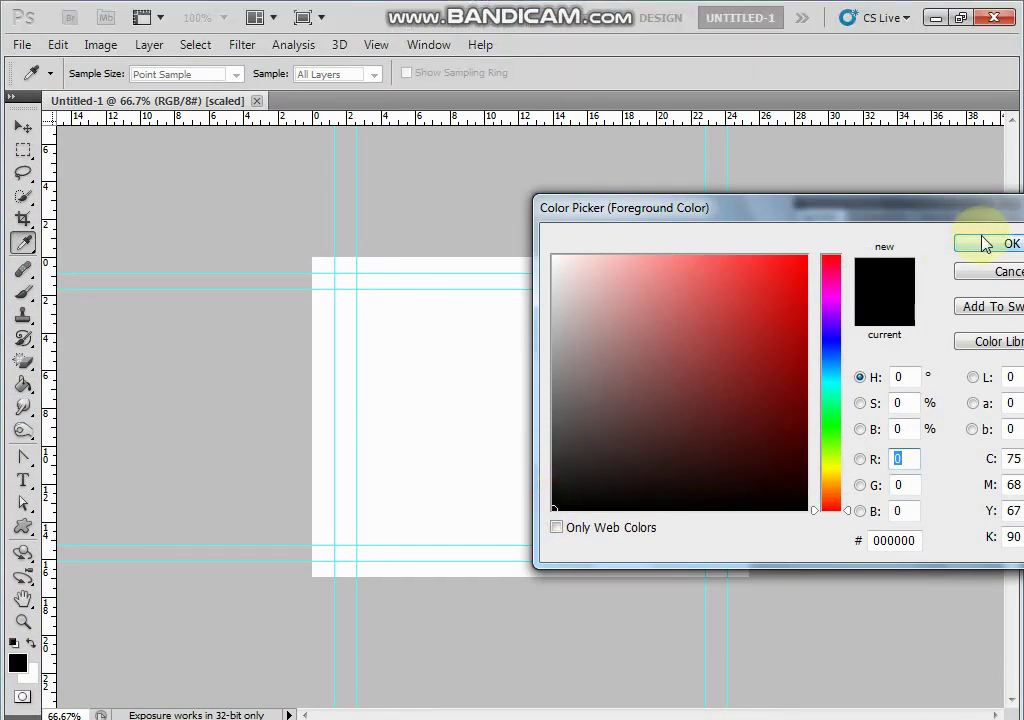
pyautogui.click(1010, 195)
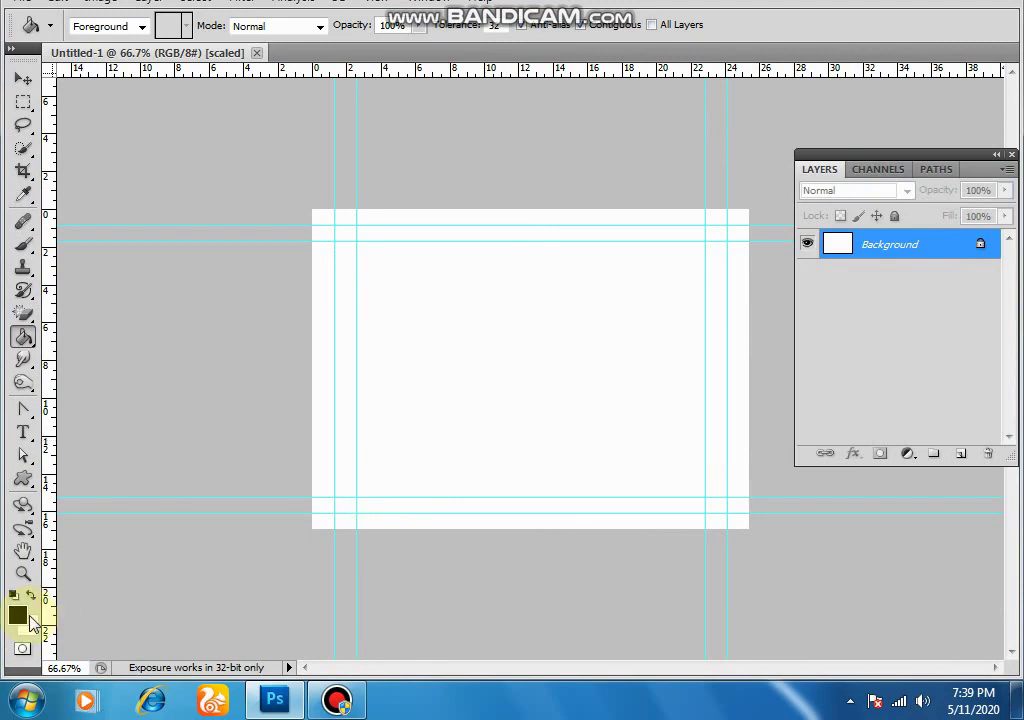
pyautogui.click(420, 376)
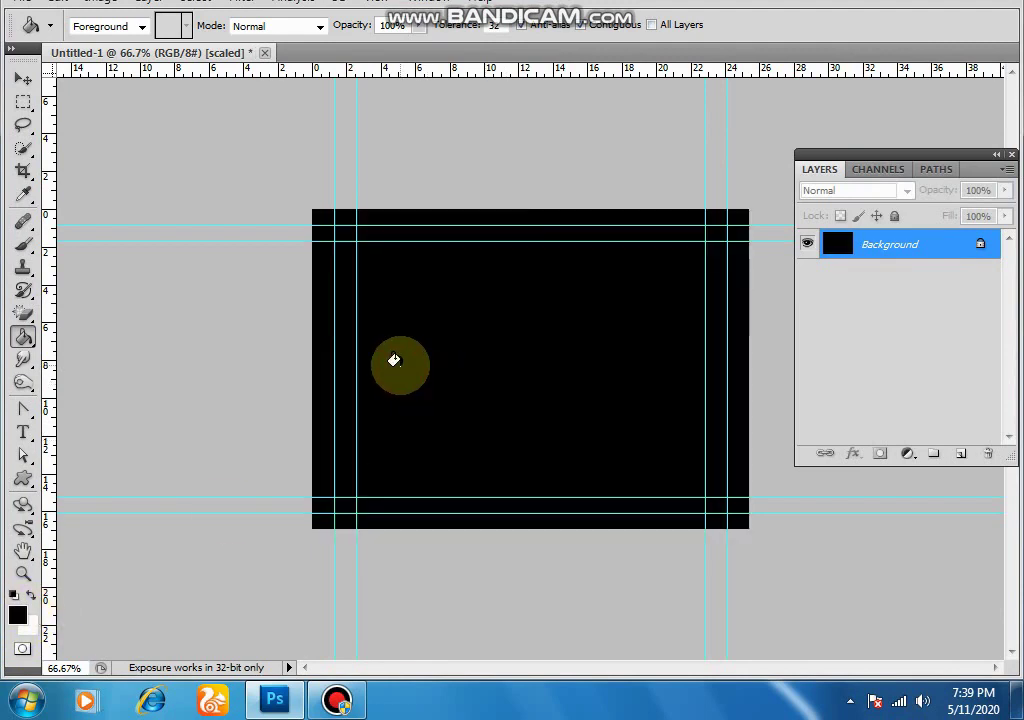
pyautogui.click(22, 434)
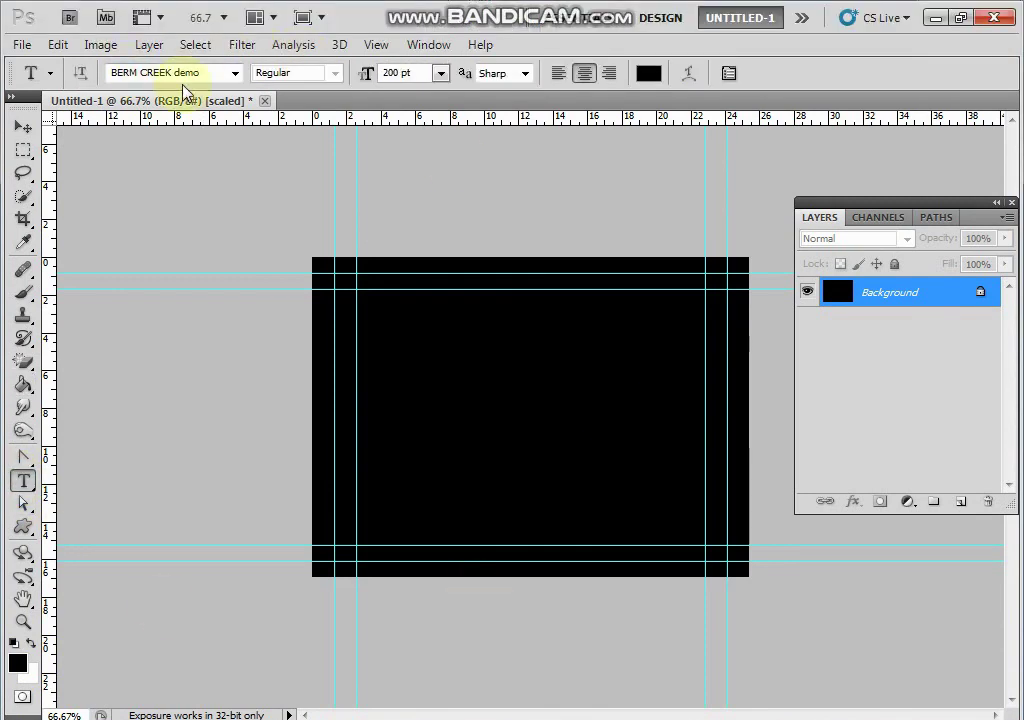
# Type MAD in white 200 pt BERM CREEK demo lettering and shift it right.
pyautogui.click(235, 74)
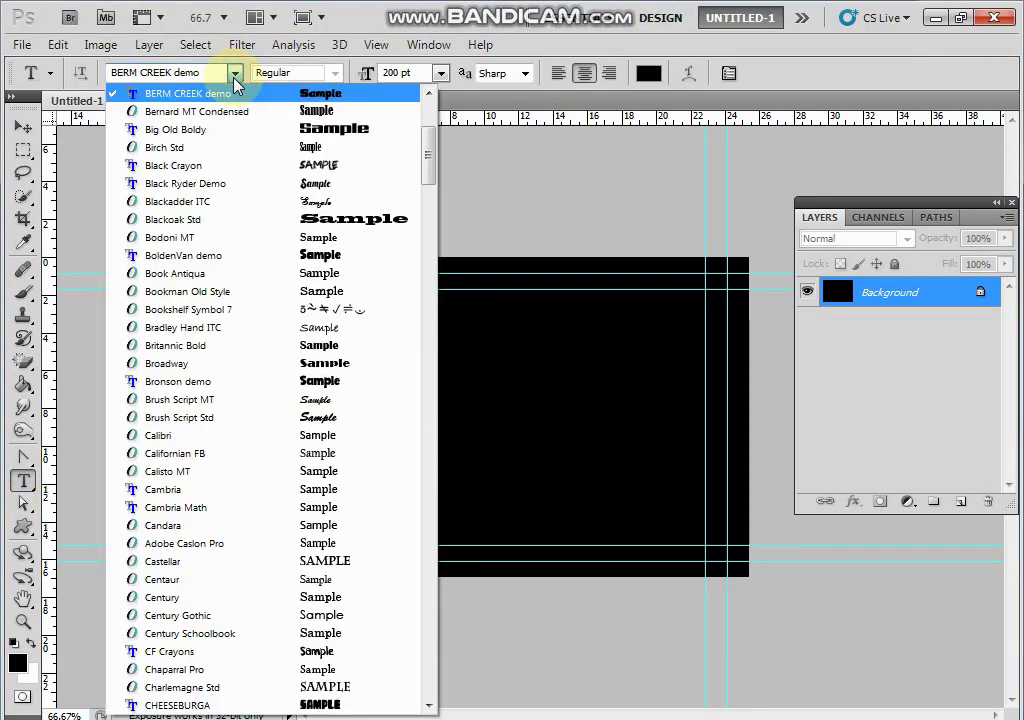
pyautogui.click(268, 93)
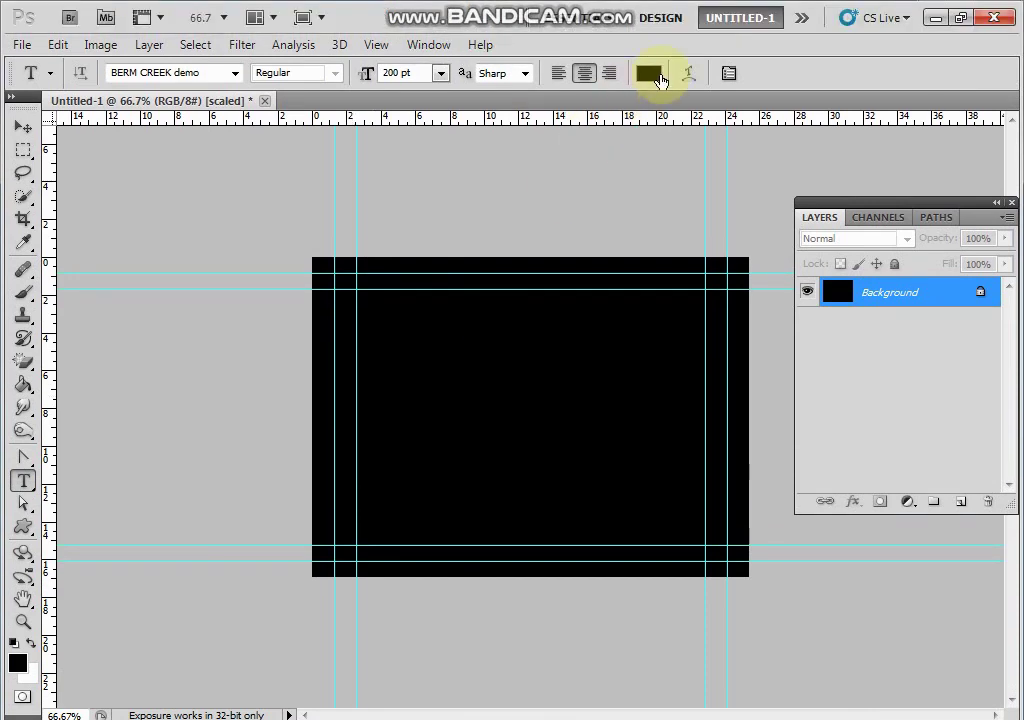
pyautogui.click(660, 73)
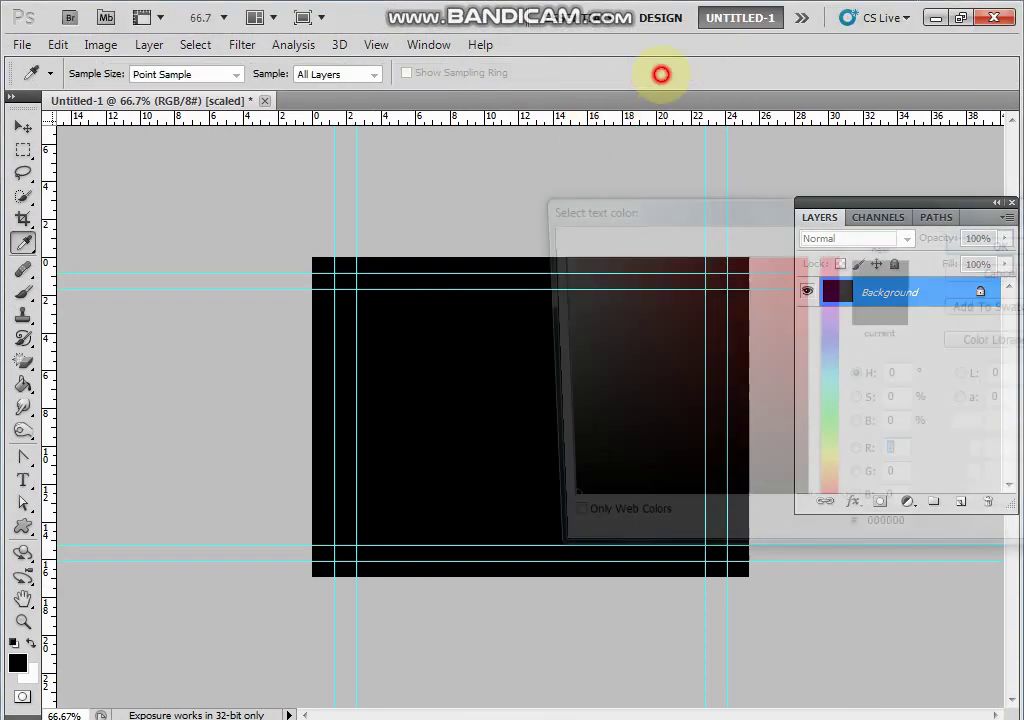
pyautogui.click(555, 258)
pyautogui.click(990, 248)
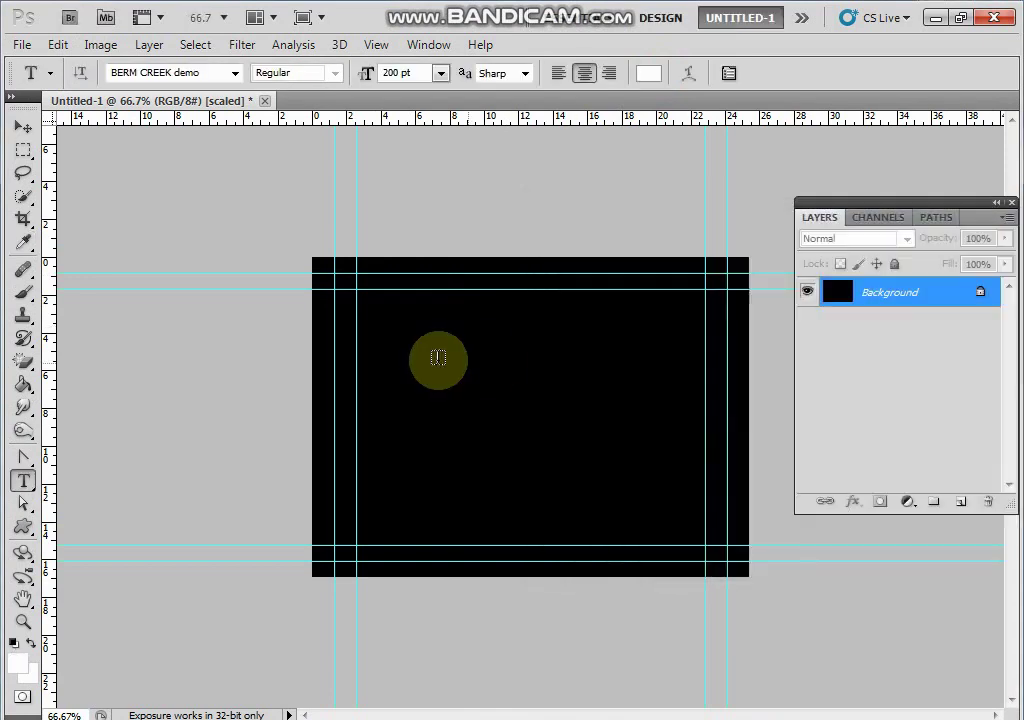
pyautogui.click(359, 357)
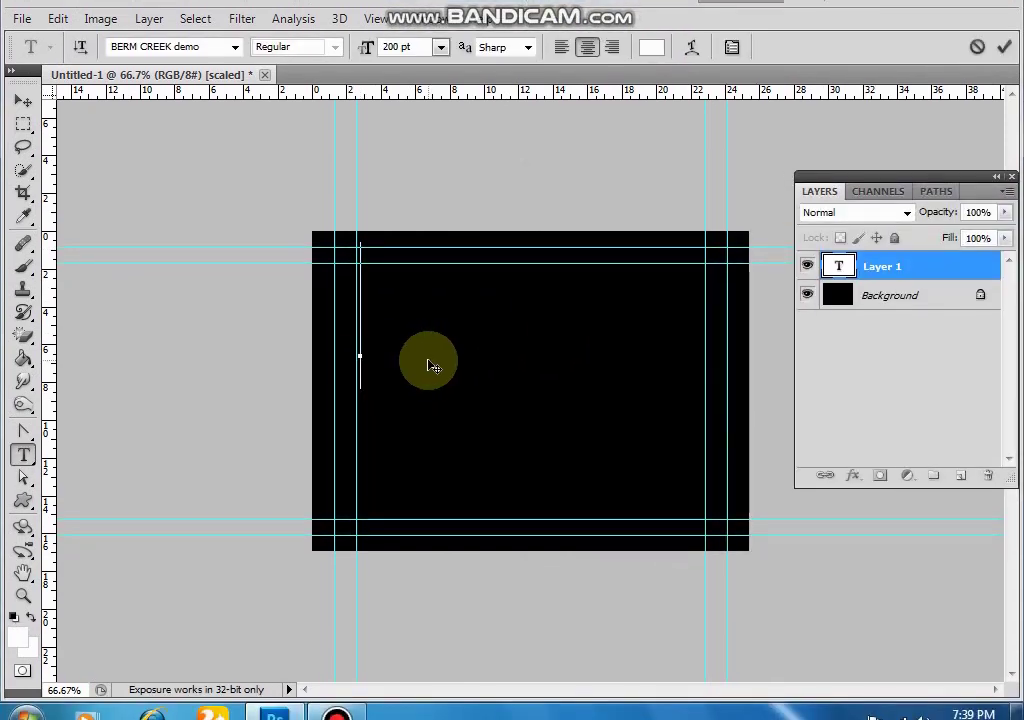
pyautogui.write('AD')
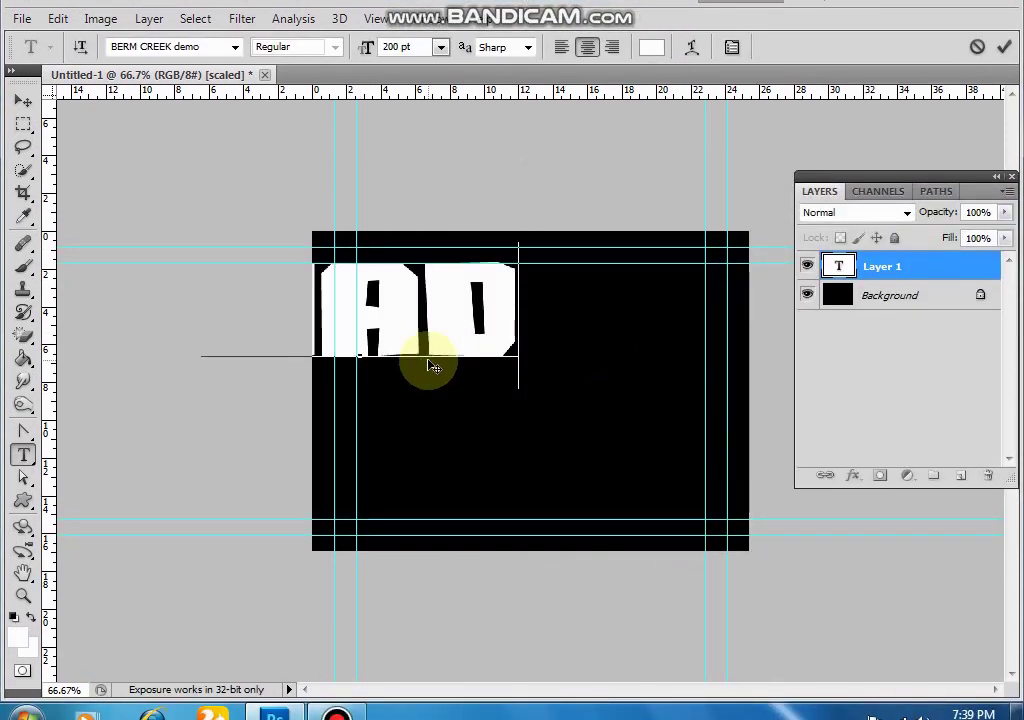
pyautogui.click(25, 130)
pyautogui.moveTo(432, 331); pyautogui.dragTo(608, 363)
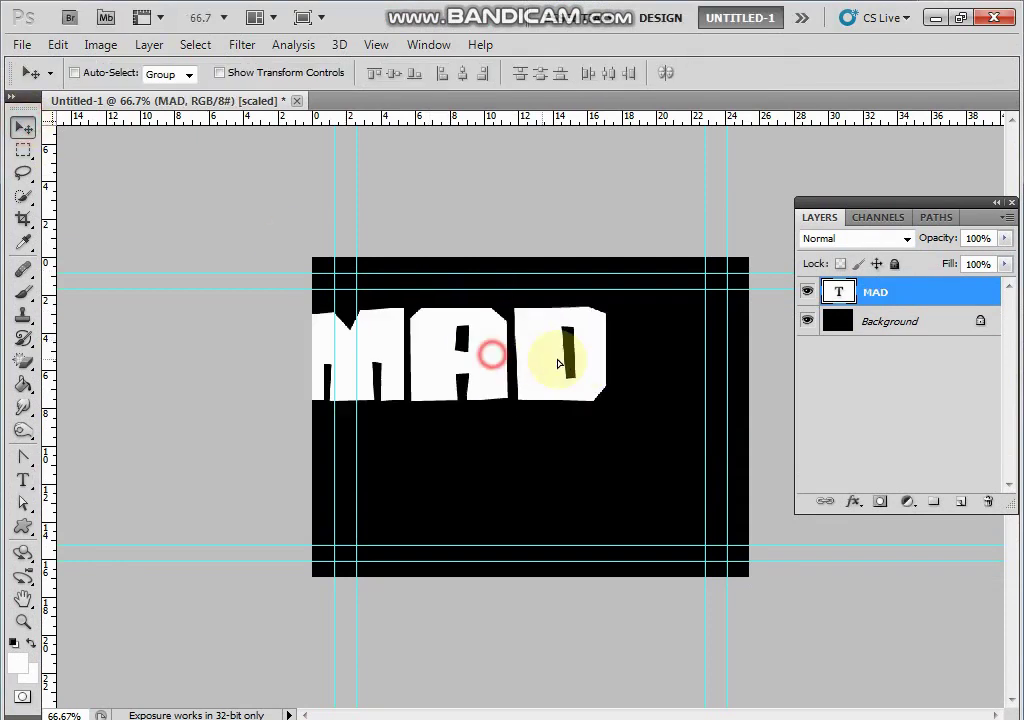
# Align the MAD text with the guides and add a white layer mask to its layer.
pyautogui.moveTo(608, 363)
pyautogui.mouseDown()
pyautogui.moveTo(589, 365)
pyautogui.moveTo(601, 364)
pyautogui.mouseUp()
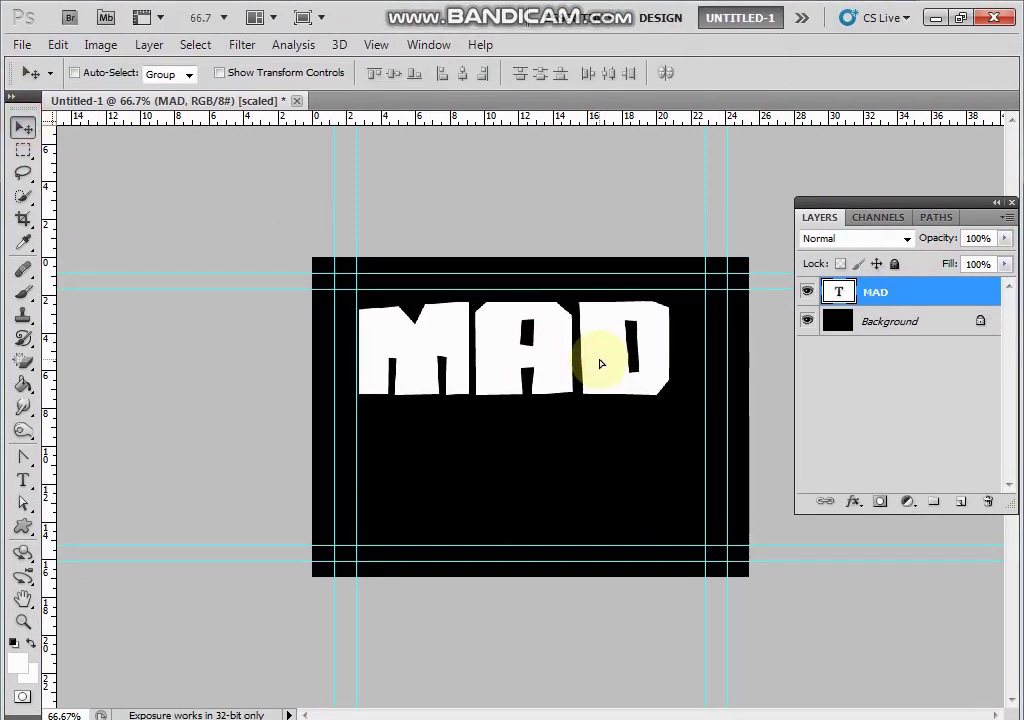
pyautogui.rightClick(903, 293)
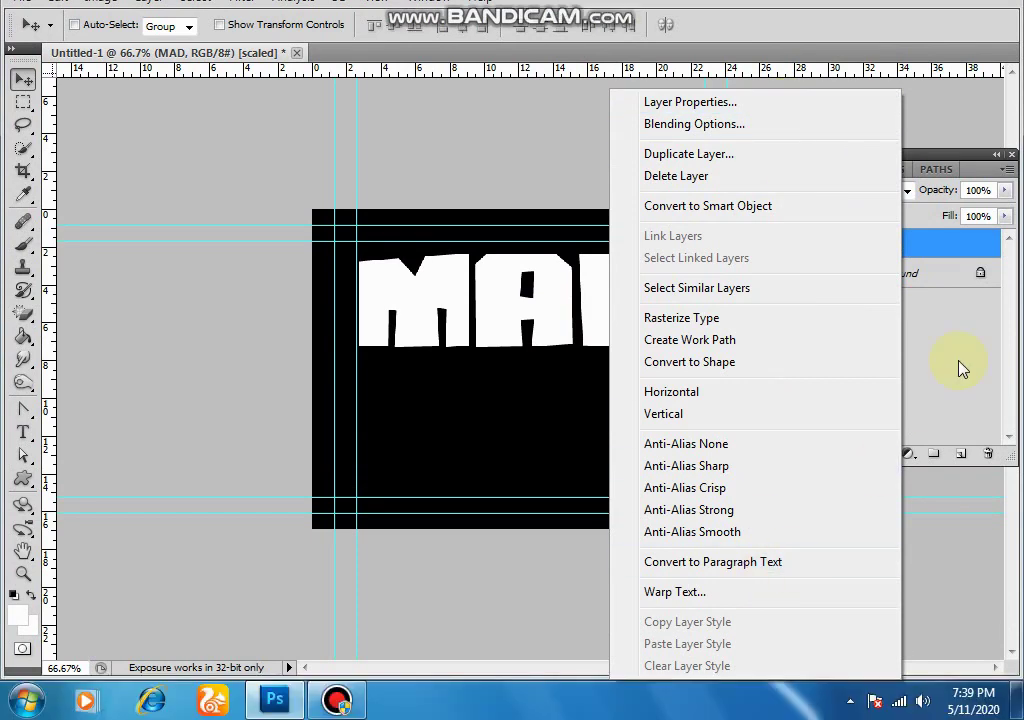
pyautogui.click(966, 367)
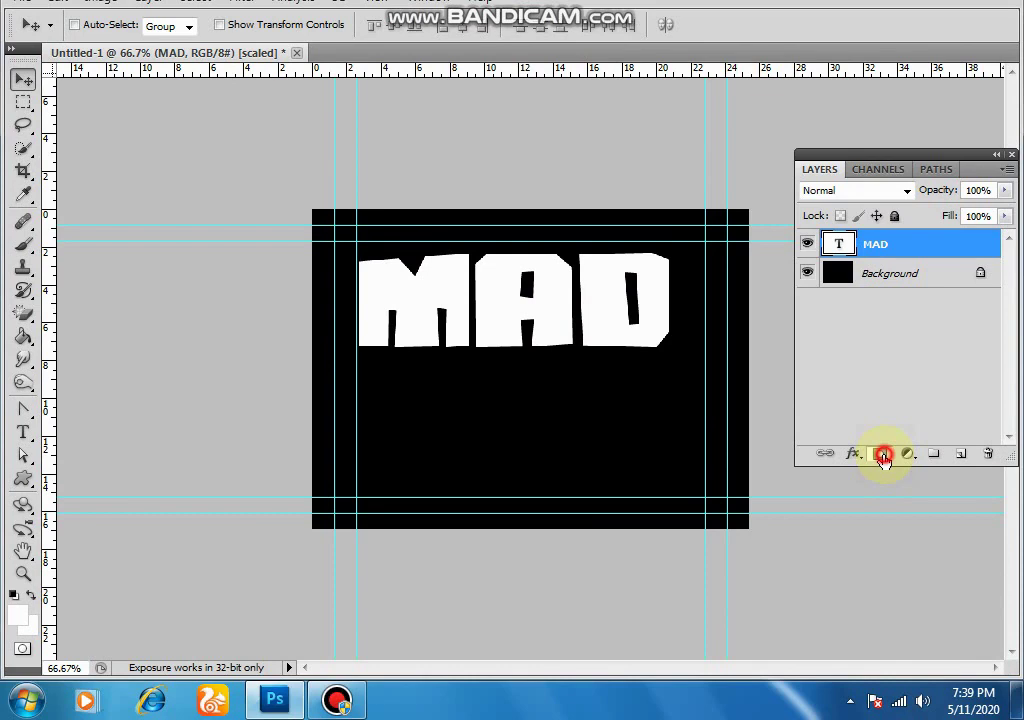
pyautogui.click(883, 455)
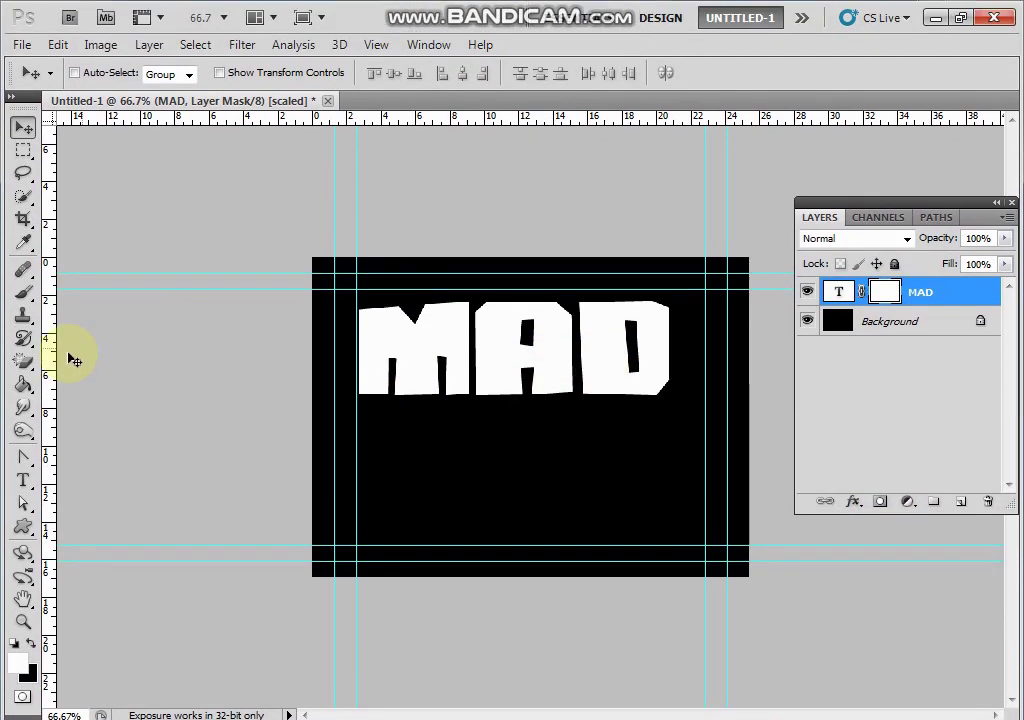
# Drag a white-to-black gradient left to right across the MAD layer mask.
pyautogui.click(22, 374)
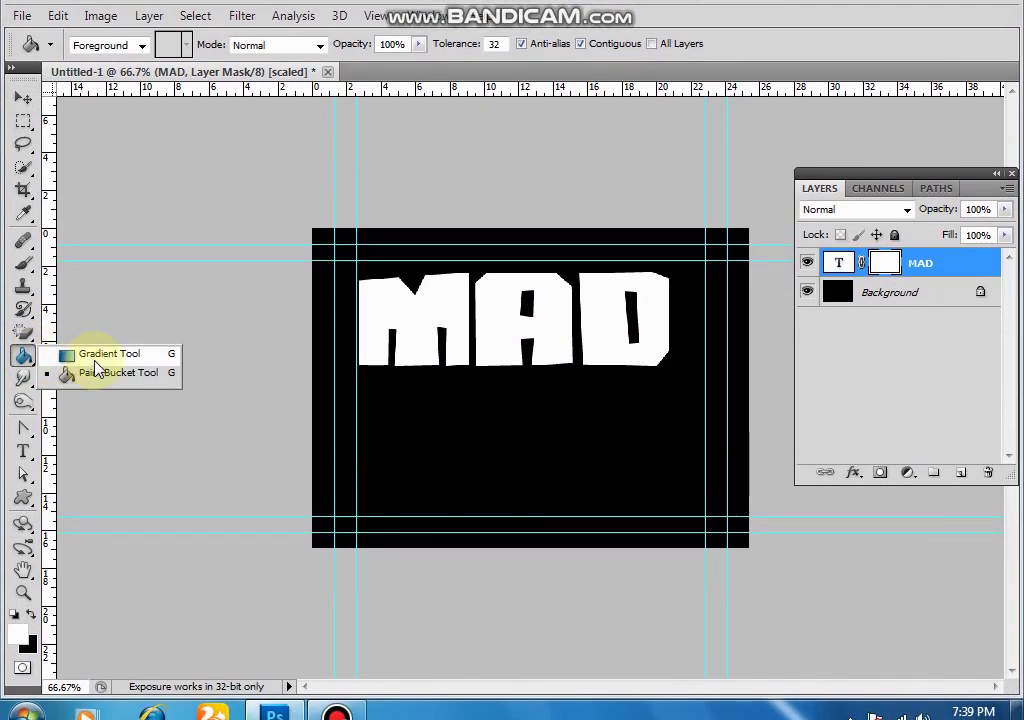
pyautogui.click(95, 355)
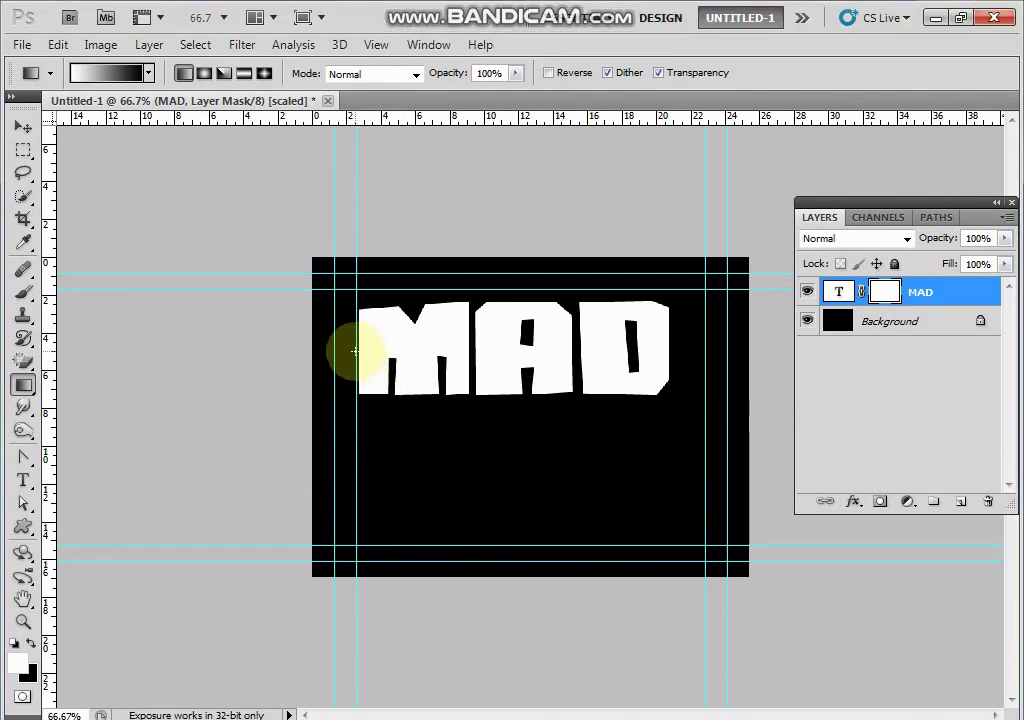
pyautogui.moveTo(354, 351); pyautogui.dragTo(684, 355)
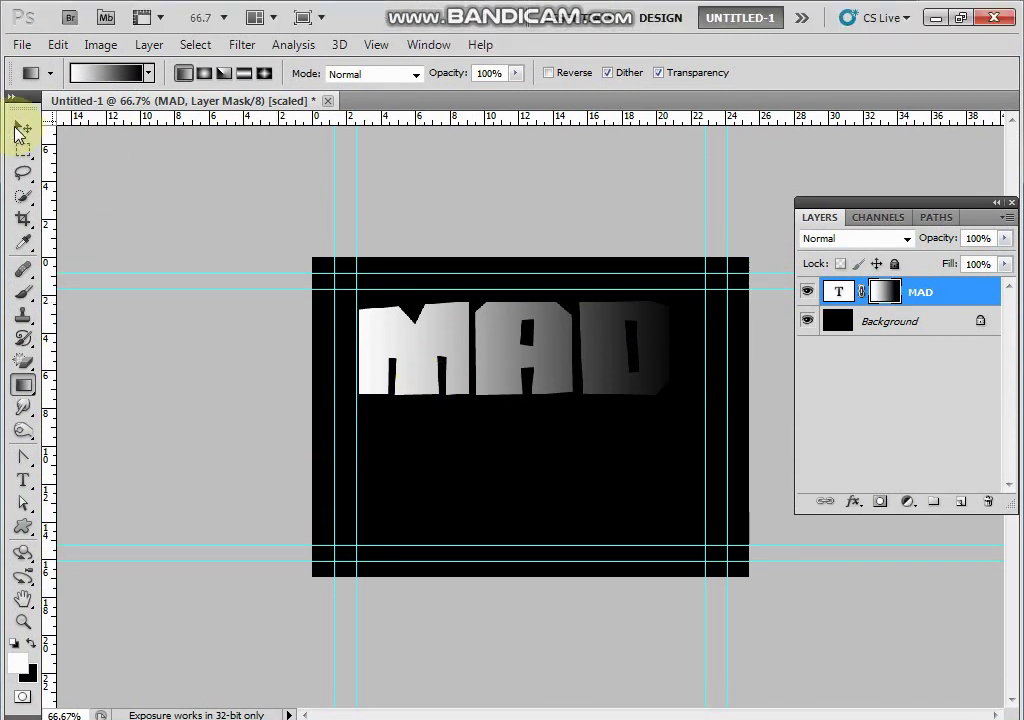
pyautogui.click(22, 121)
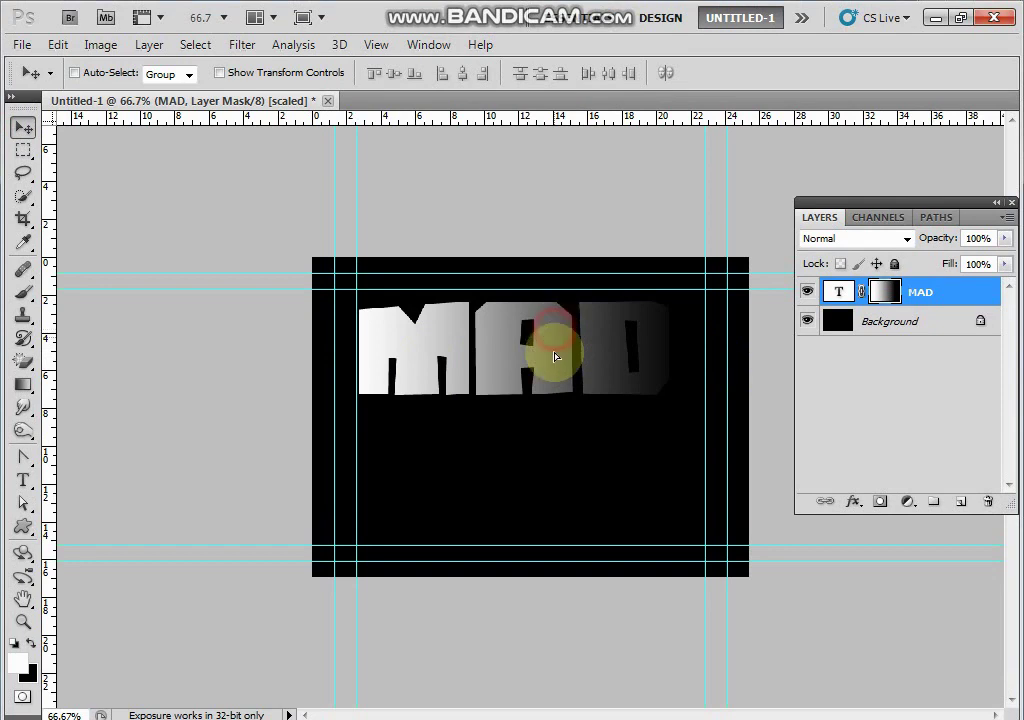
# Duplicate MAD below itself, flip the copy upside down and stretch it taller.
pyautogui.moveTo(558, 353); pyautogui.dragTo(563, 387)
pyautogui.hotkey('ctrl', 't')
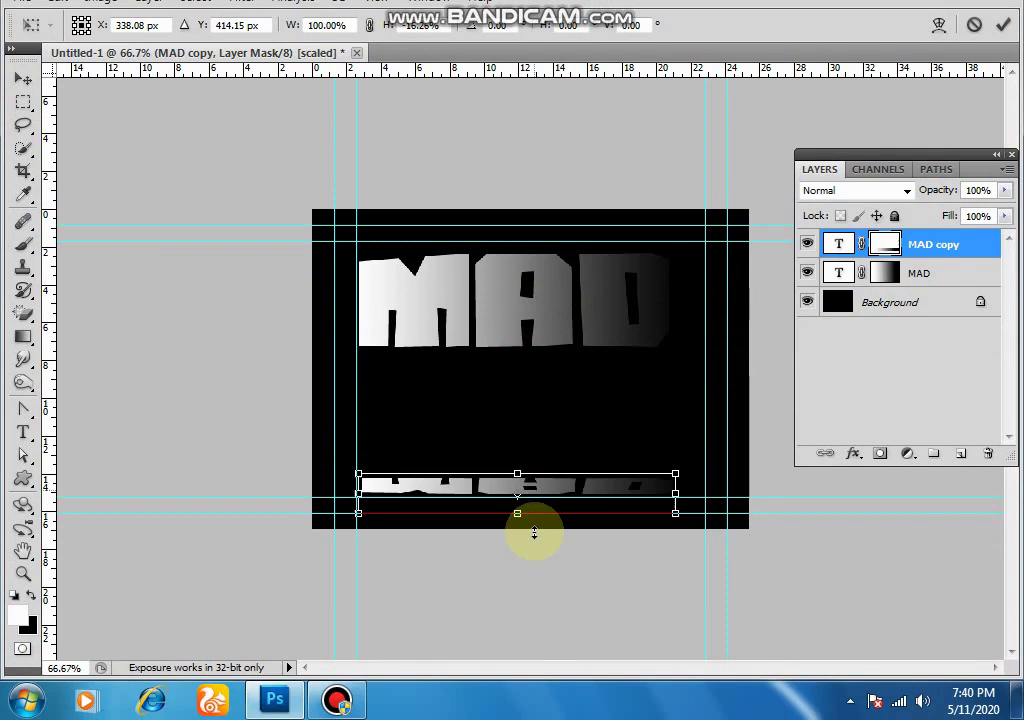
pyautogui.moveTo(528, 360)
pyautogui.mouseDown()
pyautogui.moveTo(533, 542)
pyautogui.moveTo(551, 370)
pyautogui.mouseUp()
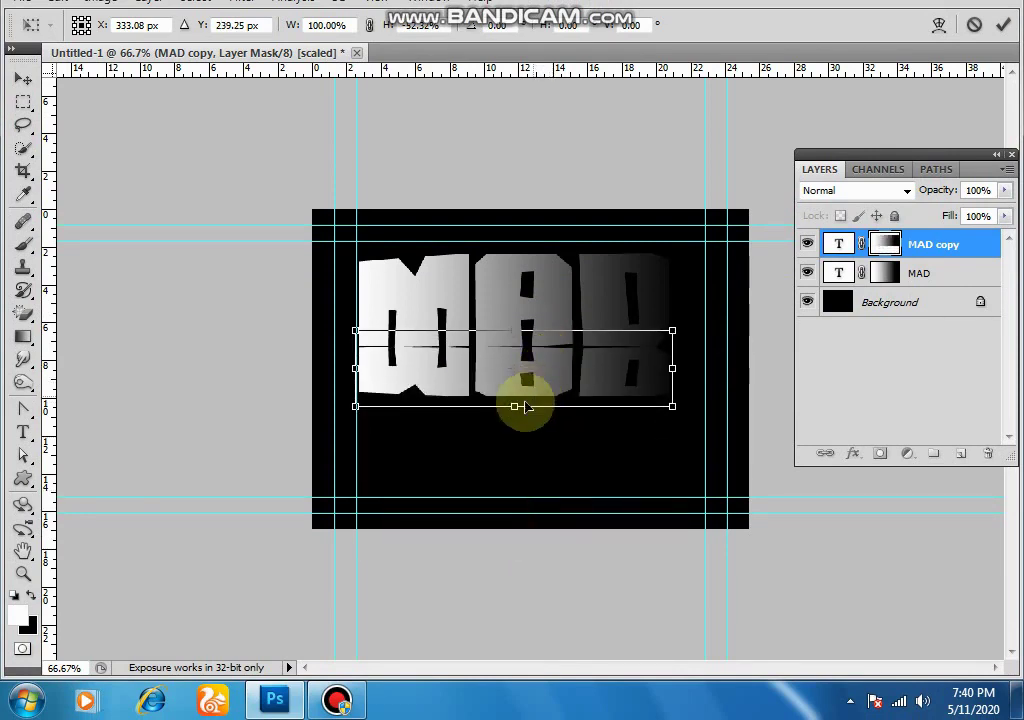
pyautogui.moveTo(513, 407); pyautogui.dragTo(514, 428)
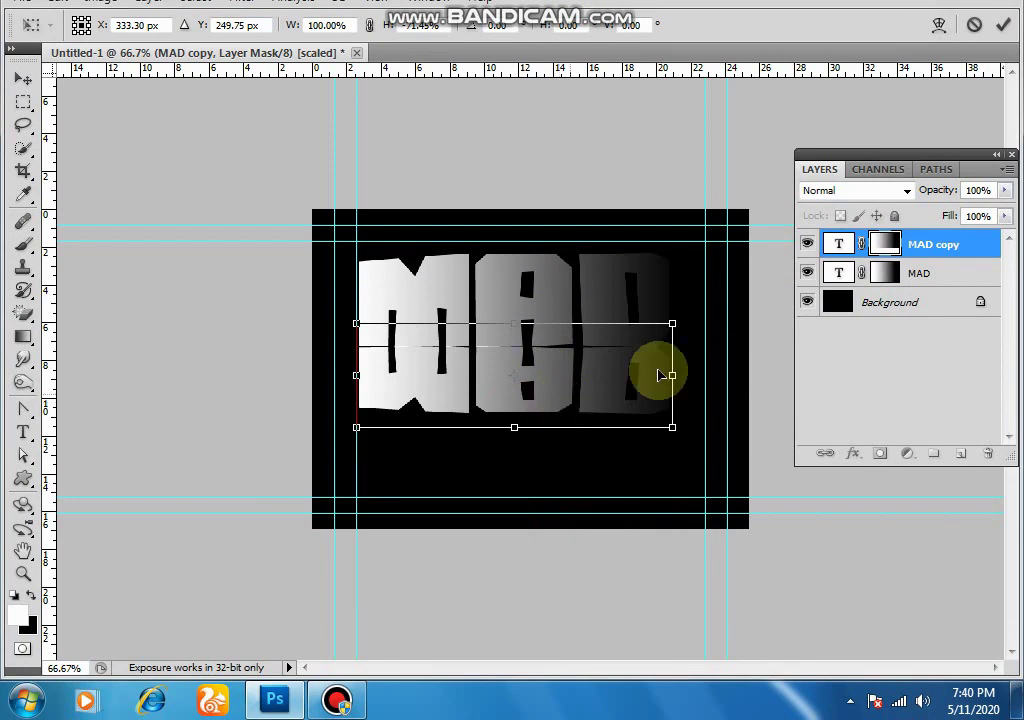
pyautogui.press('Return')
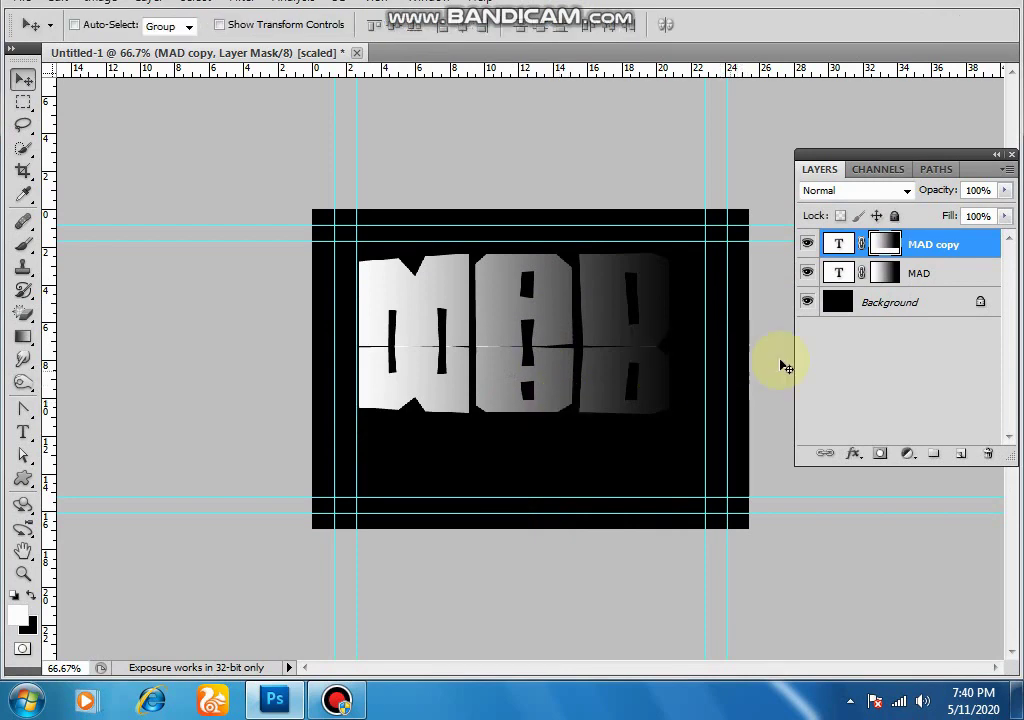
# Lower the MAD copy layer's opacity to about 48%.
pyautogui.rightClick(922, 290)
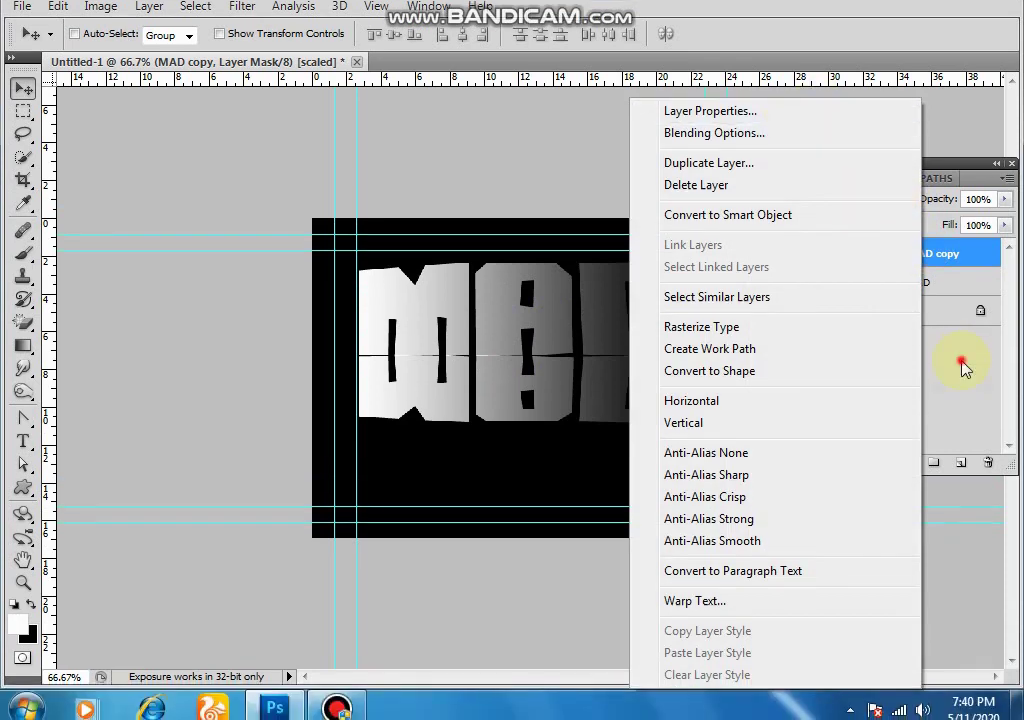
pyautogui.click(960, 410)
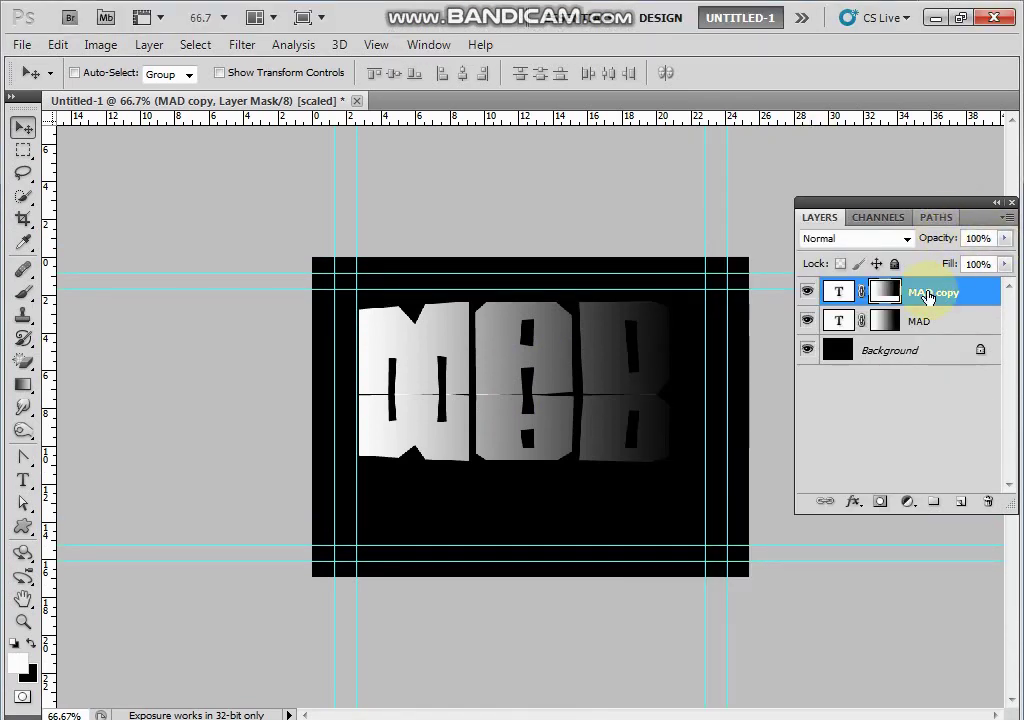
pyautogui.click(1006, 238)
pyautogui.moveTo(1004, 252); pyautogui.dragTo(947, 265)
pyautogui.click(914, 377)
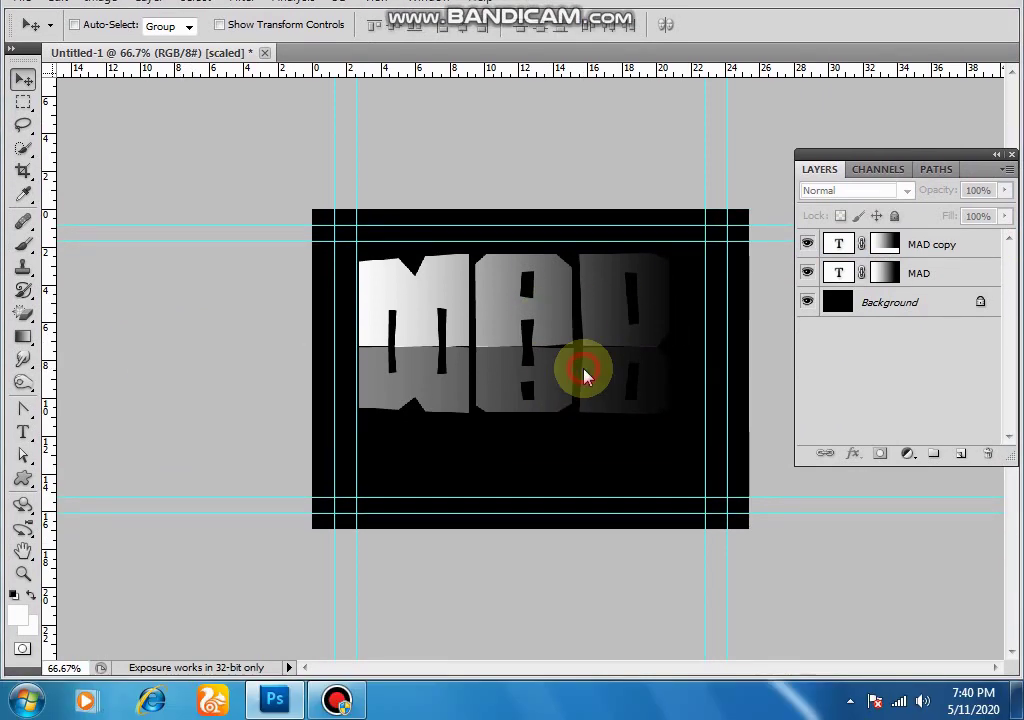
# Delete the MAD copy reflection layer.
pyautogui.click(585, 374)
pyautogui.click(530, 233)
pyautogui.rightClick(635, 395)
pyautogui.click(645, 405)
pyautogui.press('Delete')
# Edit the MAD text down to the single letter M and reposition it.
pyautogui.click(24, 434)
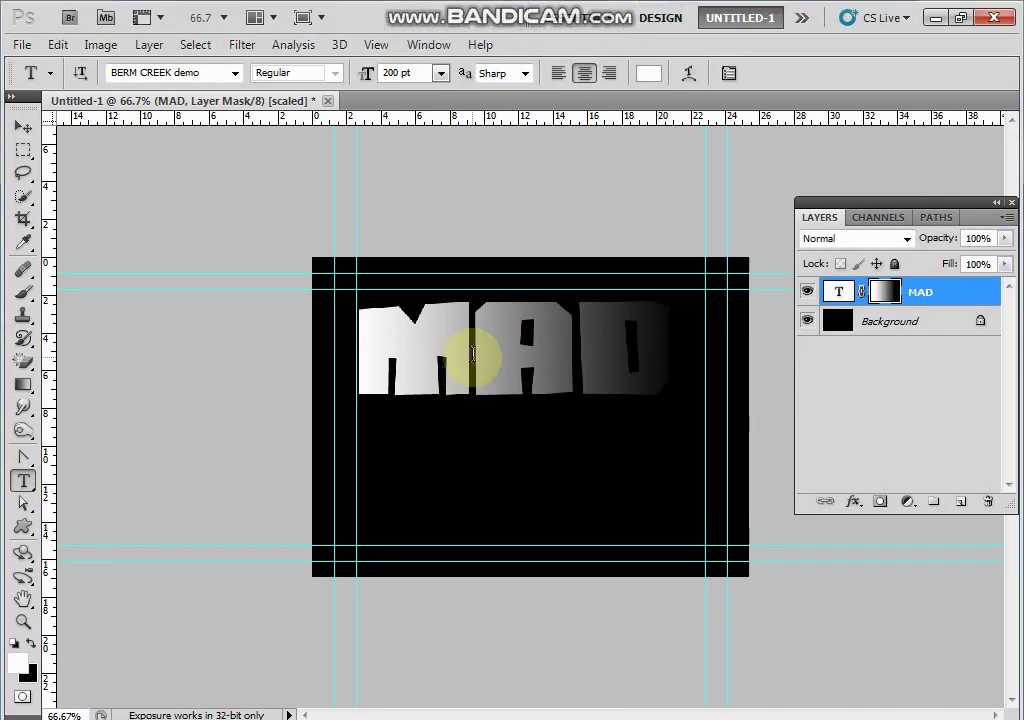
pyautogui.moveTo(469, 359); pyautogui.dragTo(761, 359)
pyautogui.press('BackSpace')
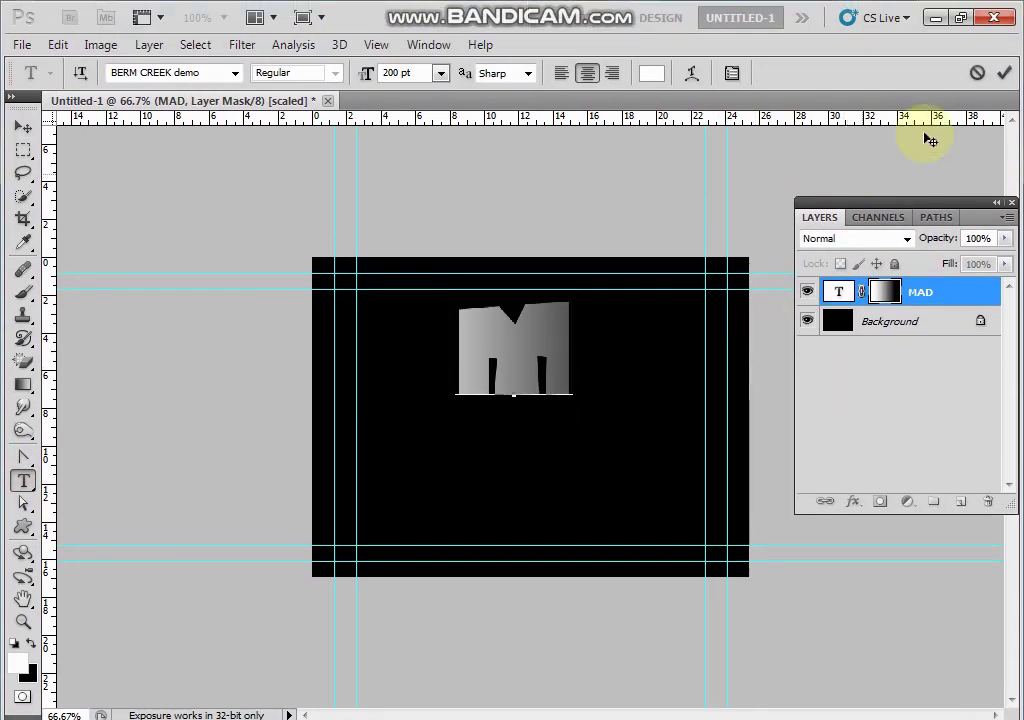
pyautogui.click(1004, 72)
pyautogui.click(22, 128)
pyautogui.moveTo(528, 362)
pyautogui.mouseDown()
pyautogui.moveTo(427, 365)
pyautogui.moveTo(663, 364)
pyautogui.moveTo(655, 361)
pyautogui.mouseUp()
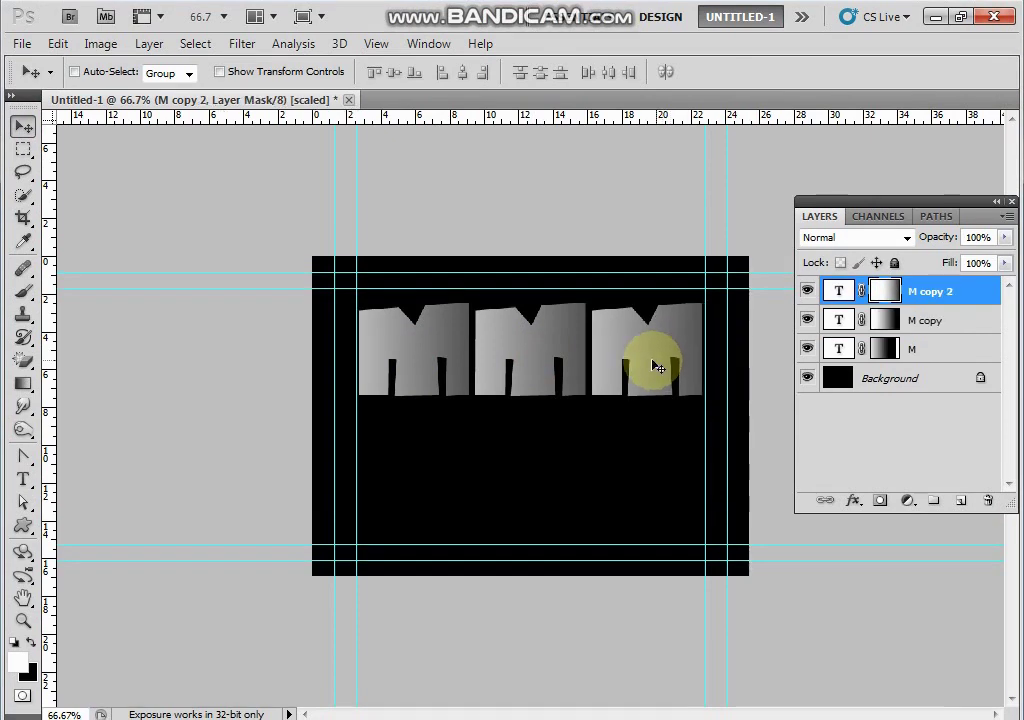
# Retype the middle and third M letters as A and D.
pyautogui.press('t')
pyautogui.click(550, 351)
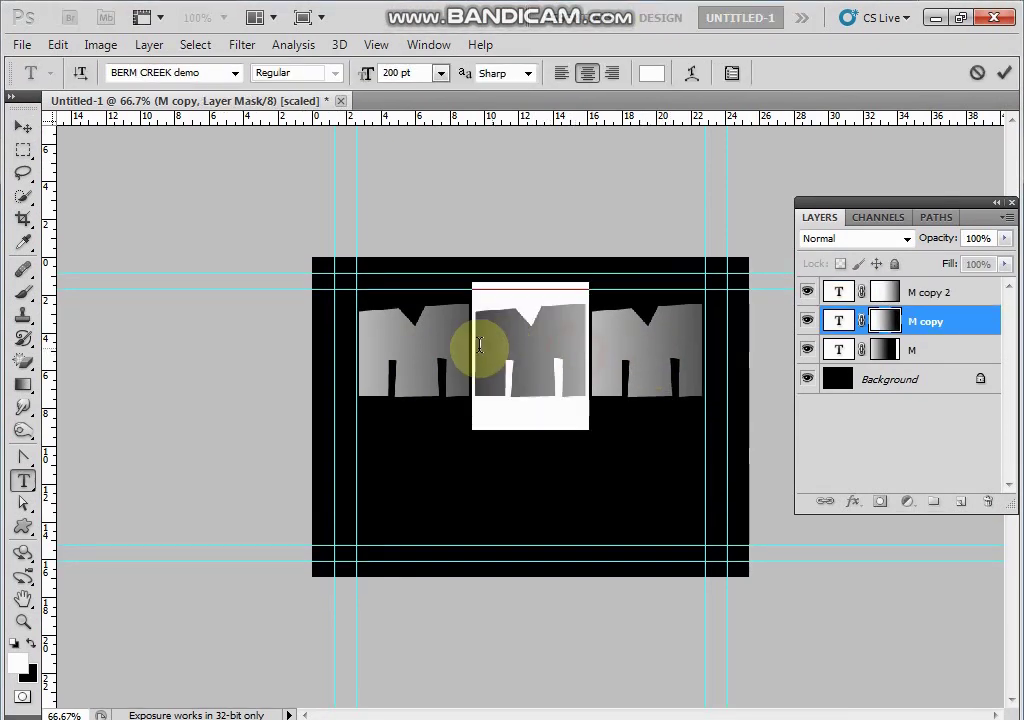
pyautogui.write('A')
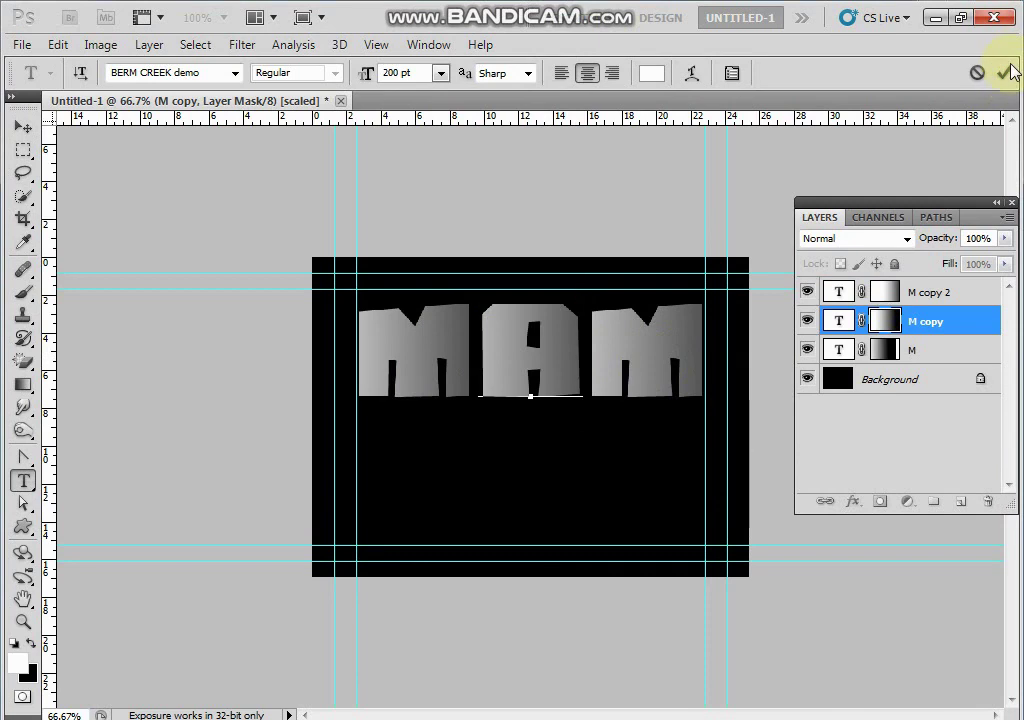
pyautogui.click(1003, 72)
pyautogui.click(612, 338)
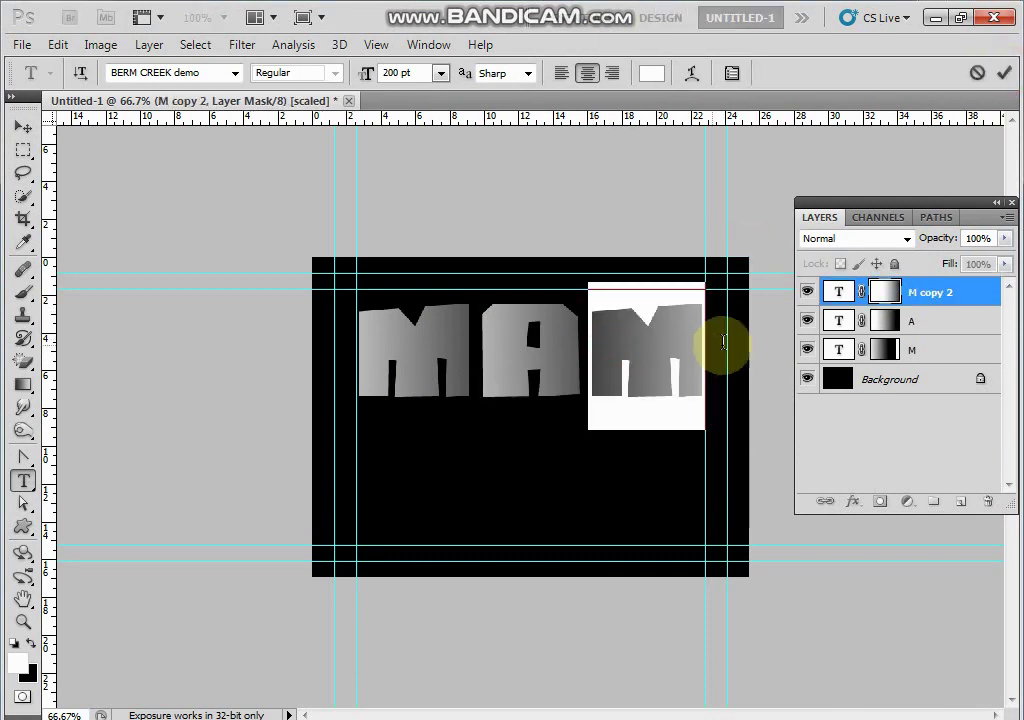
pyautogui.write('D')
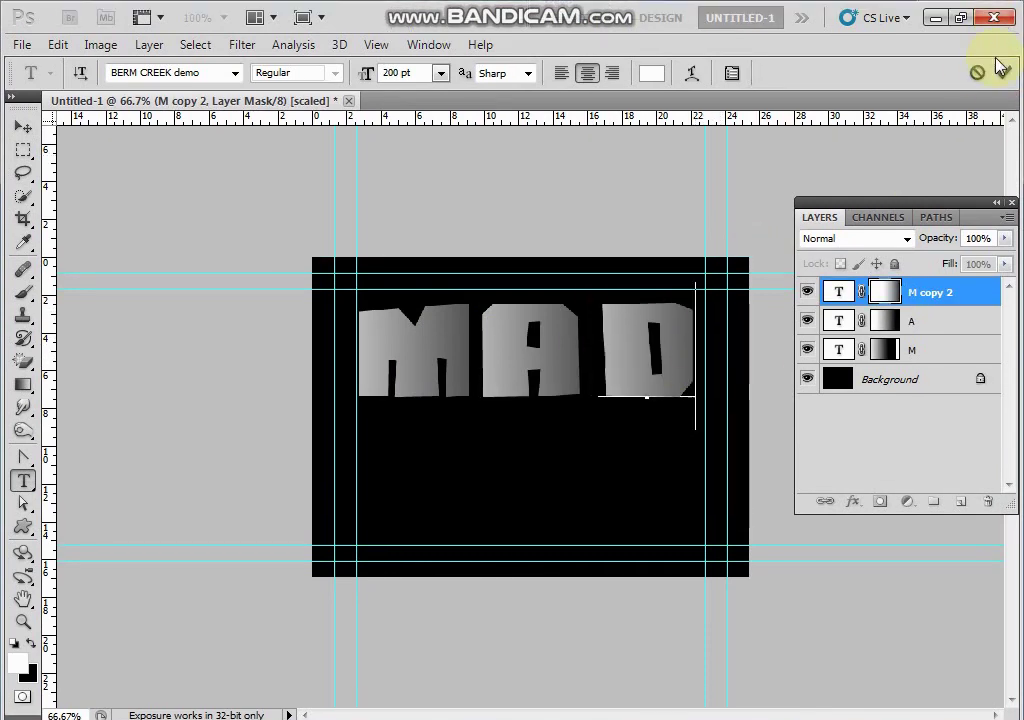
pyautogui.click(1003, 73)
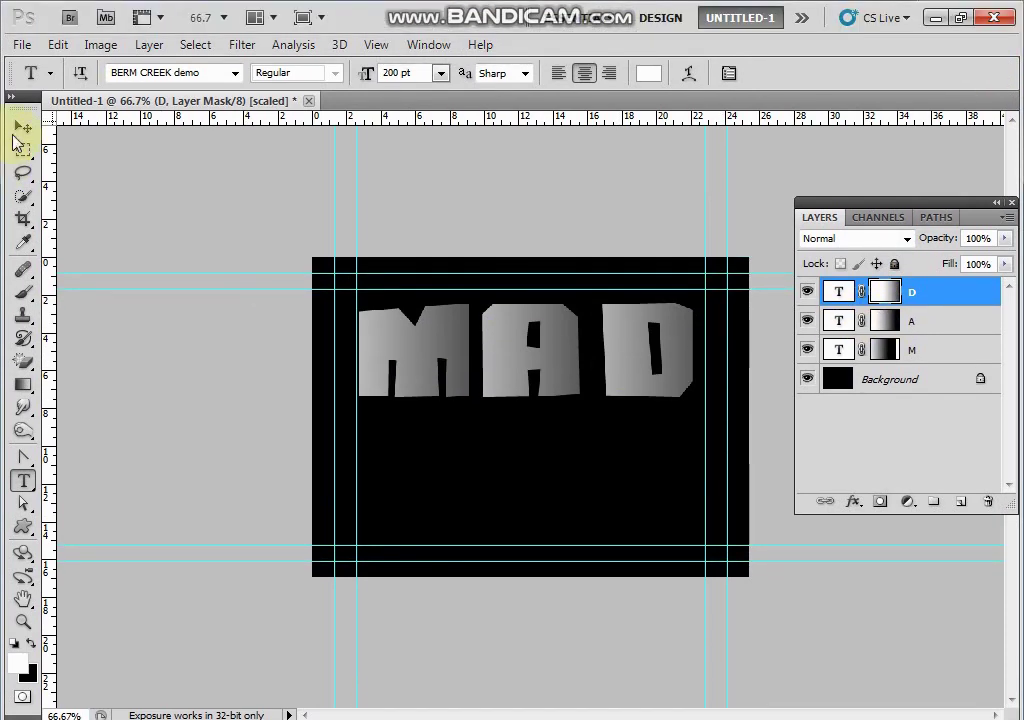
# Slide the A and D letter layers left so M, A and D sit tightly together.
pyautogui.click(22, 127)
pyautogui.moveTo(500, 357); pyautogui.dragTo(463, 365)
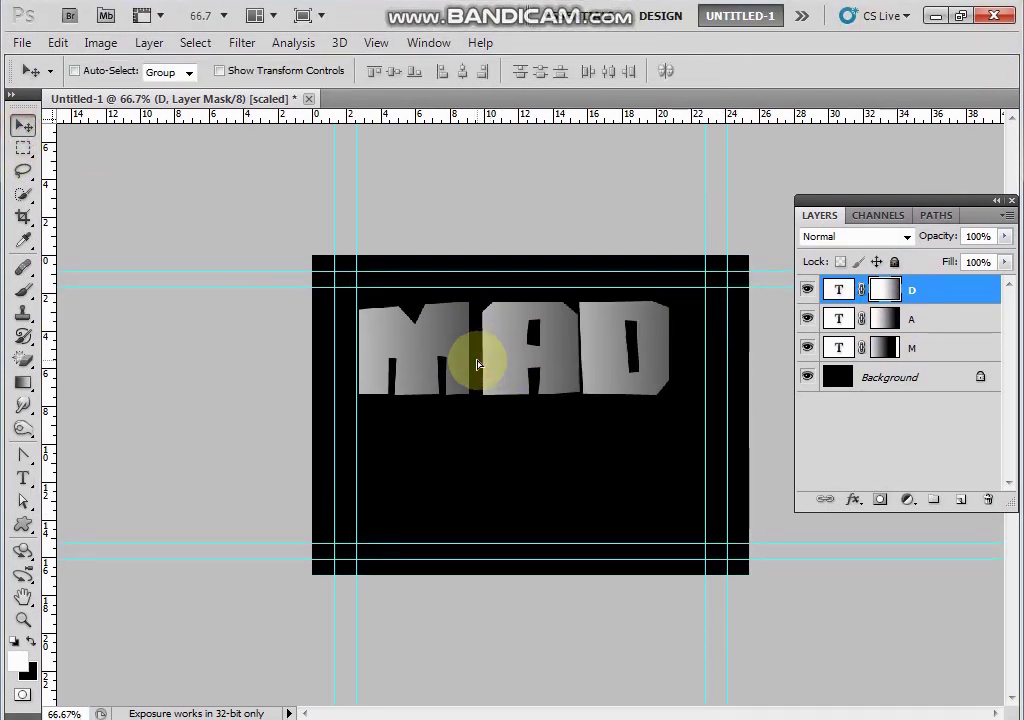
pyautogui.rightClick(532, 358)
pyautogui.click(548, 366)
pyautogui.moveTo(548, 366); pyautogui.dragTo(576, 366)
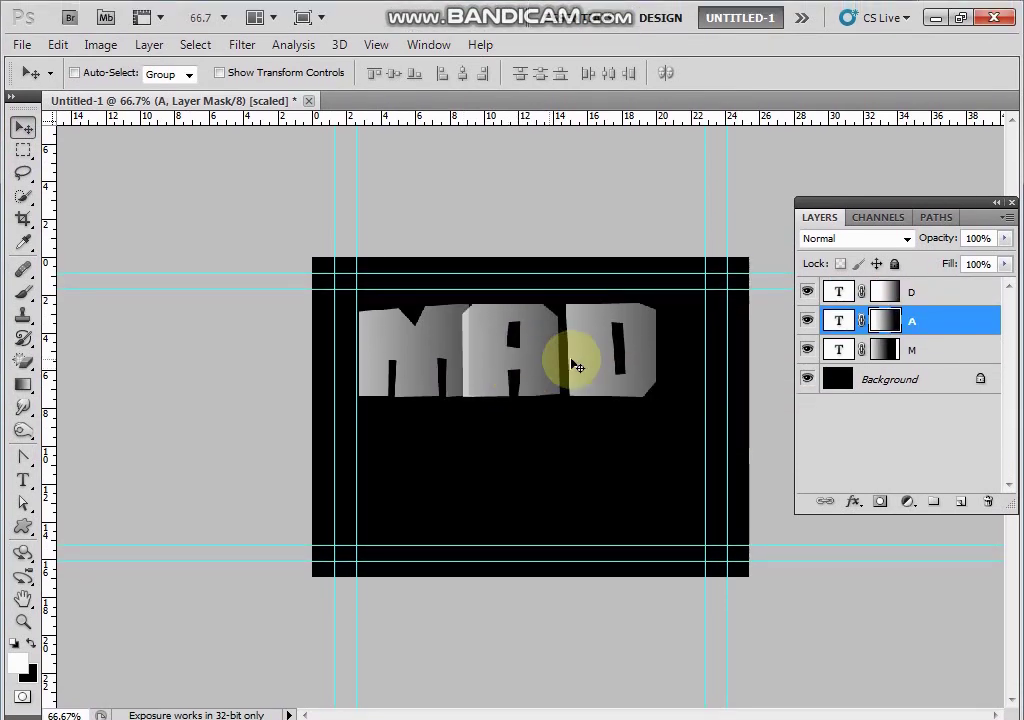
pyautogui.rightClick(577, 362)
pyautogui.click(594, 361)
pyautogui.moveTo(590, 359); pyautogui.dragTo(585, 364)
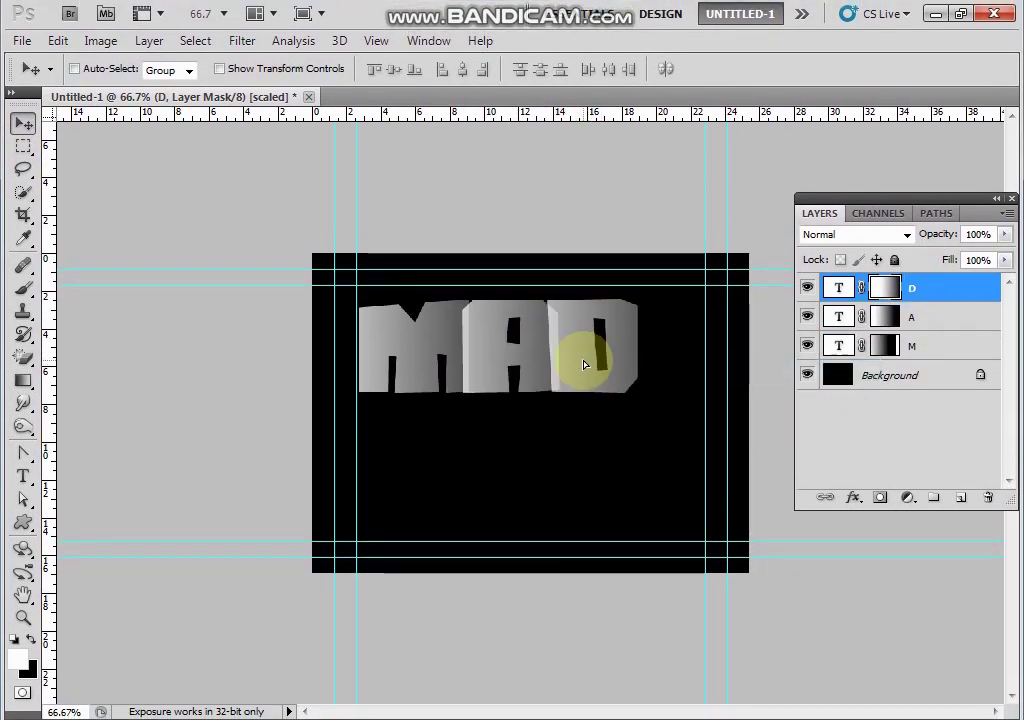
pyautogui.rightClick(405, 345)
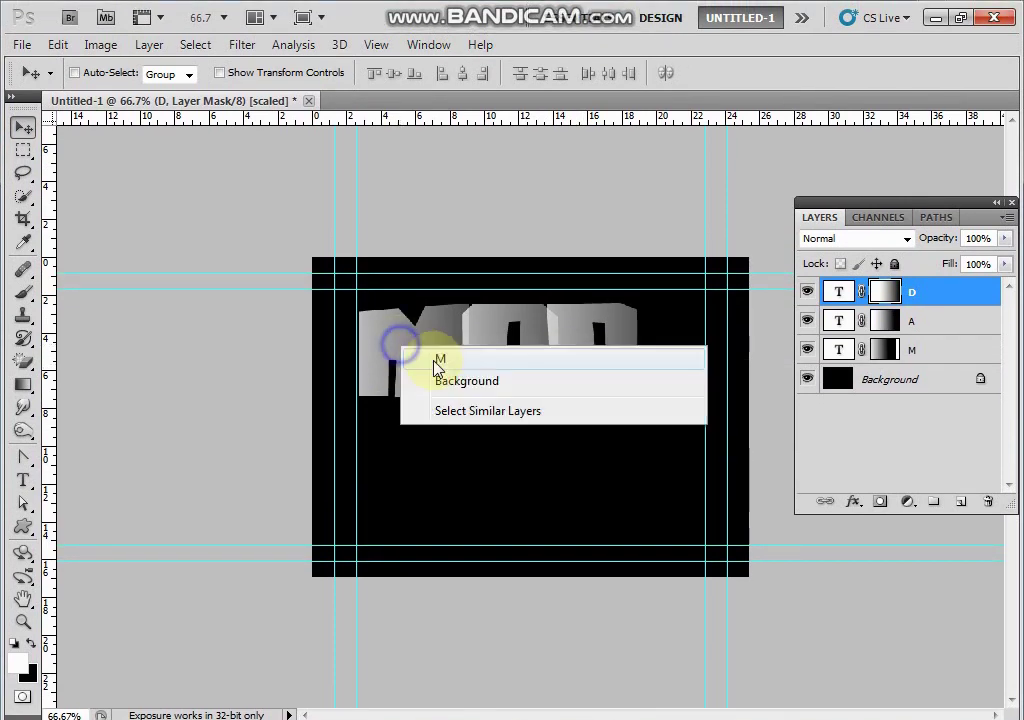
pyautogui.click(437, 356)
pyautogui.click(23, 376)
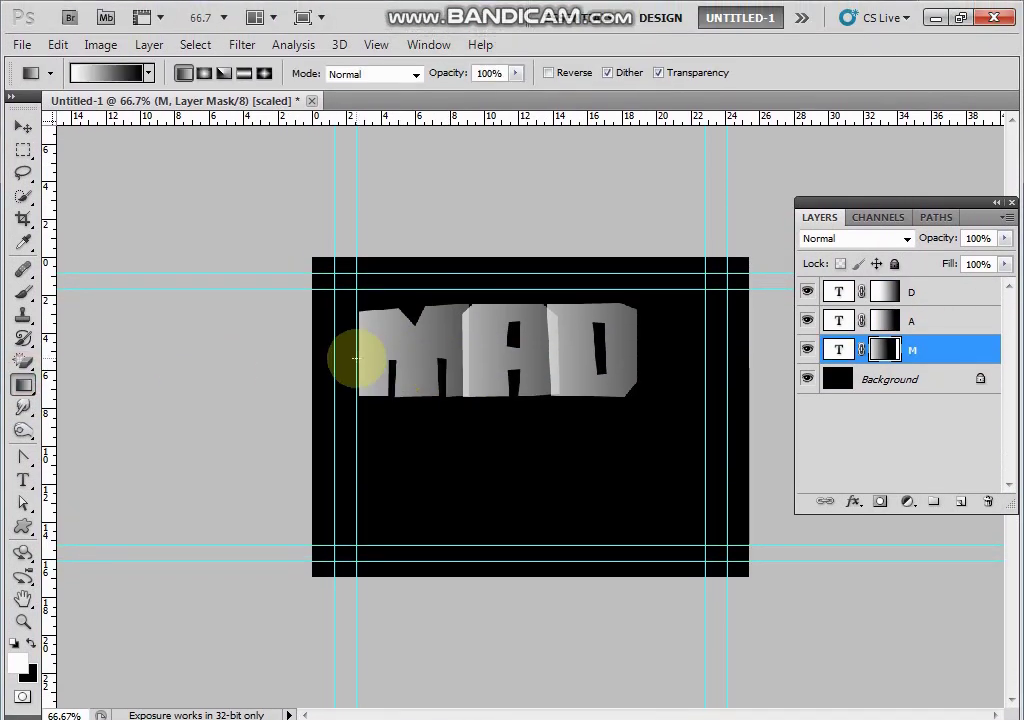
# Drag mask gradients across the A and D letters, undoing the first attempt on M.
pyautogui.moveTo(347, 354); pyautogui.dragTo(463, 356)
pyautogui.hotkey('ctrl', 'z')
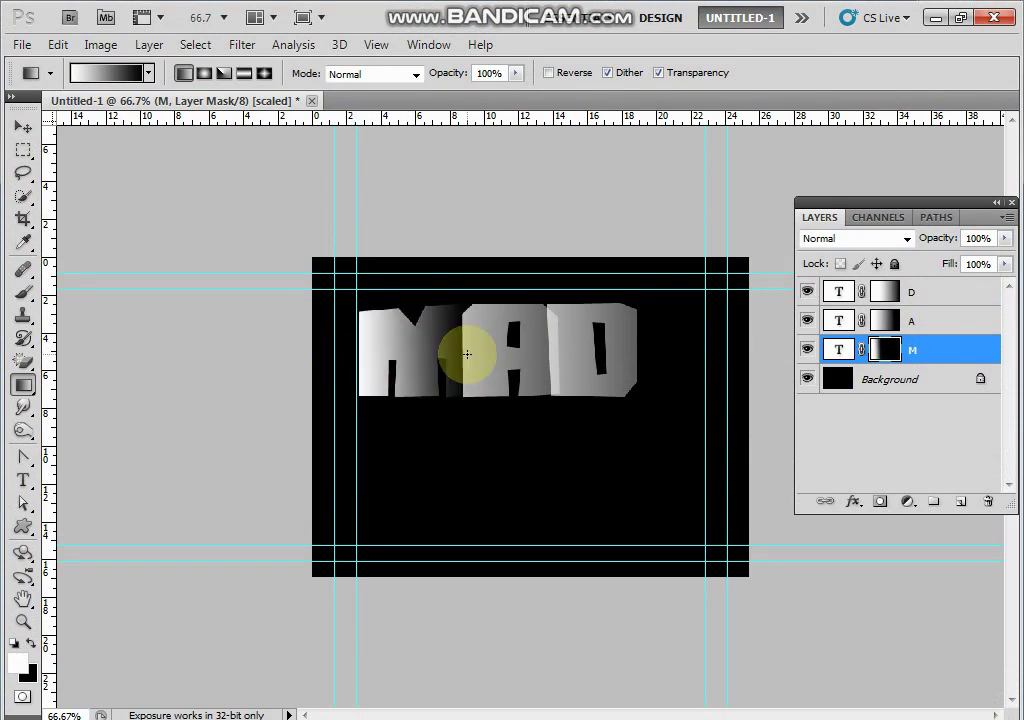
pyautogui.click(930, 318)
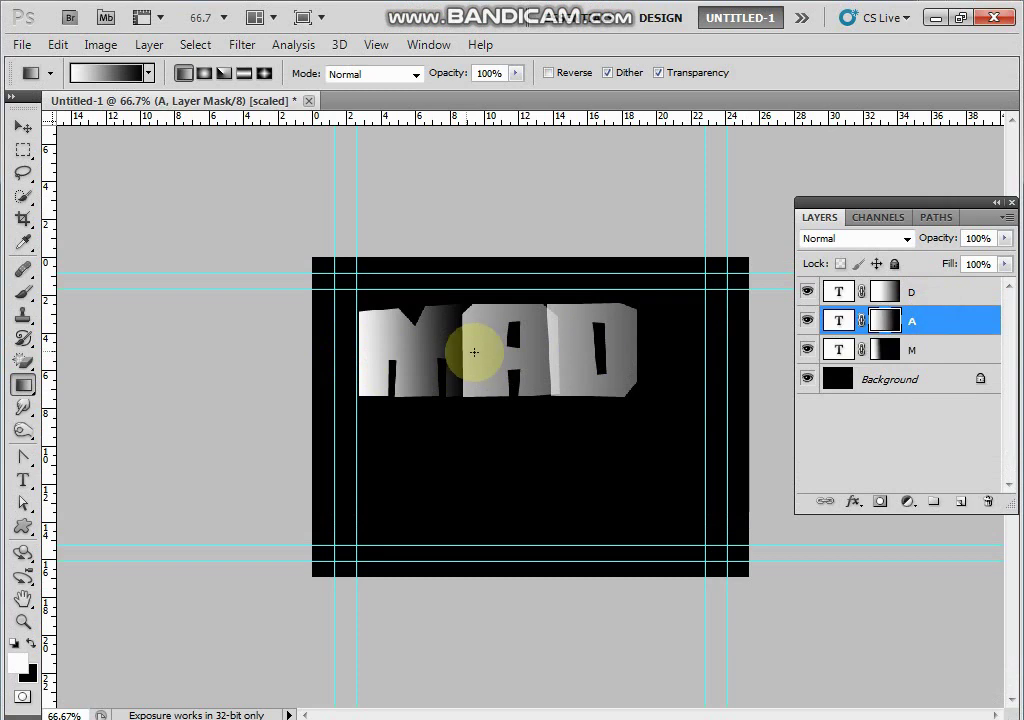
pyautogui.moveTo(468, 353); pyautogui.dragTo(548, 351)
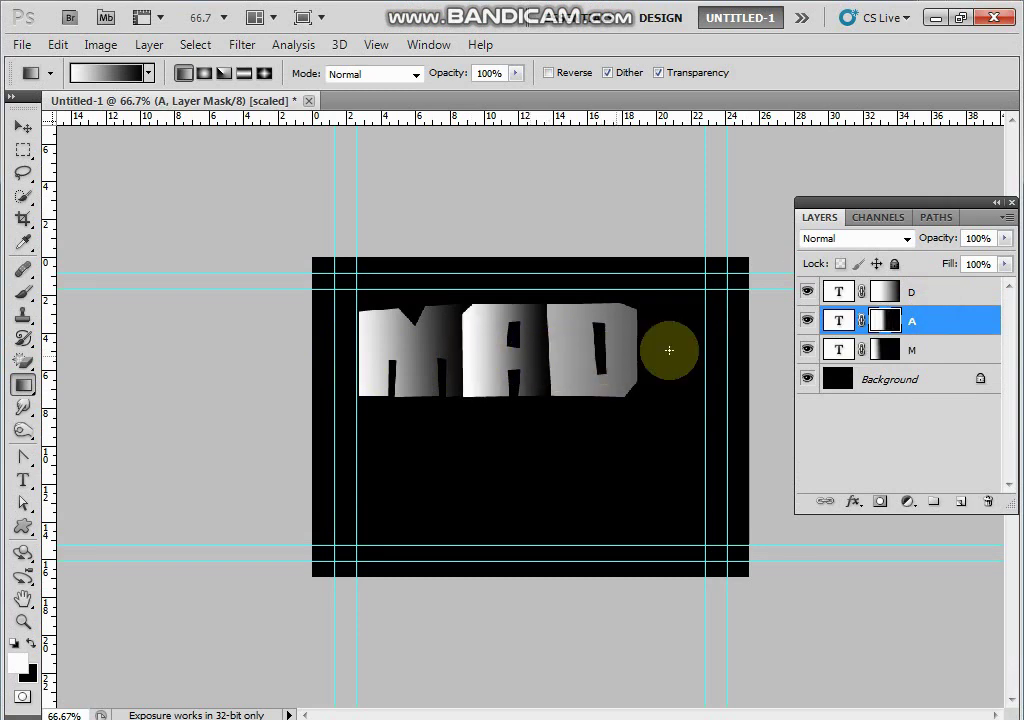
pyautogui.click(913, 289)
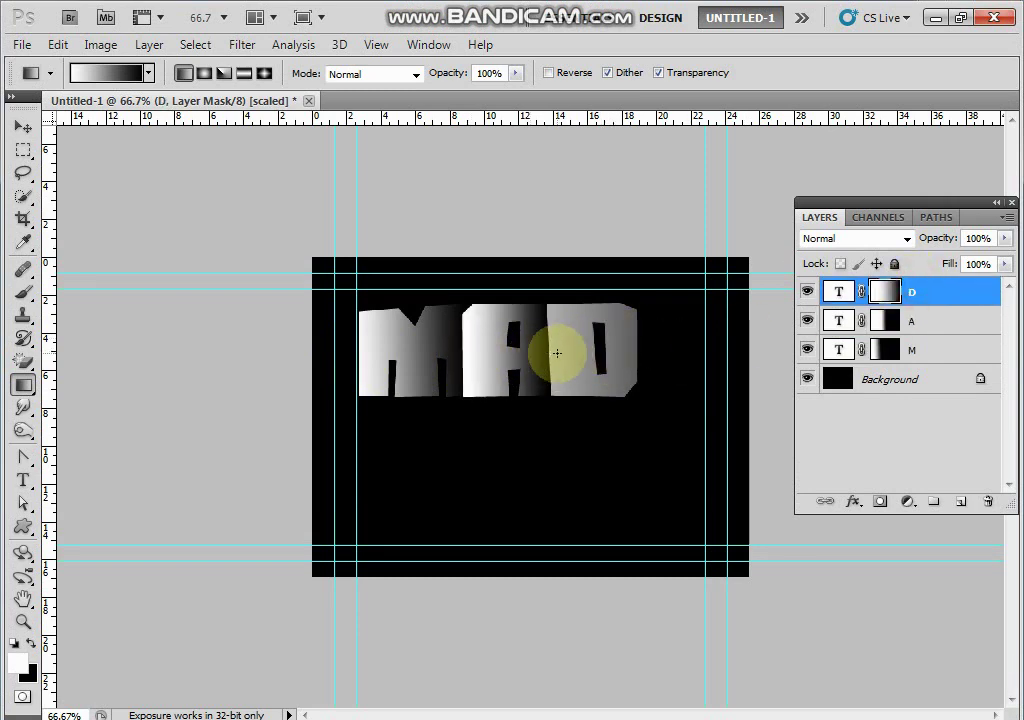
pyautogui.moveTo(549, 354); pyautogui.dragTo(674, 347)
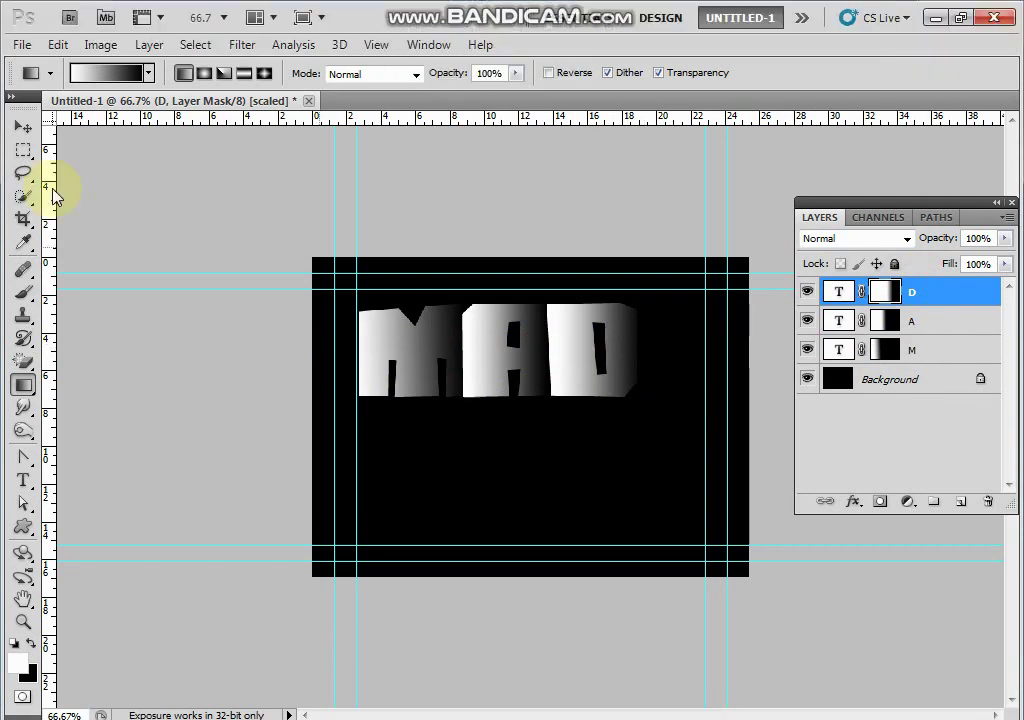
# Select the A and D letter layers in turn by right-clicking them on the canvas.
pyautogui.click(22, 130)
pyautogui.rightClick(530, 353)
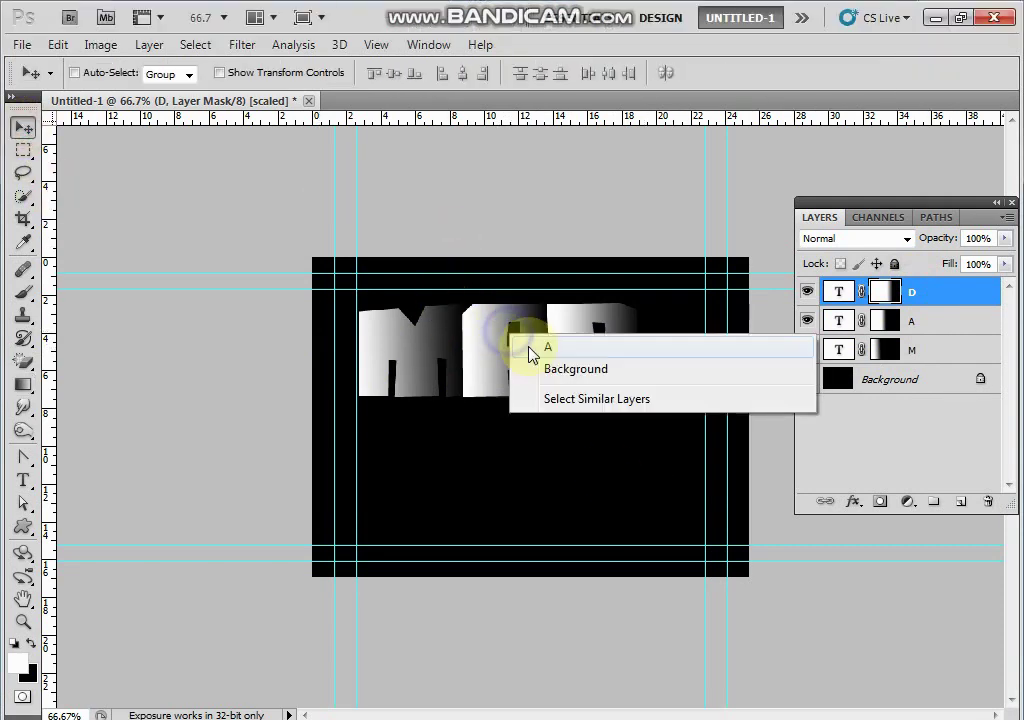
pyautogui.click(540, 346)
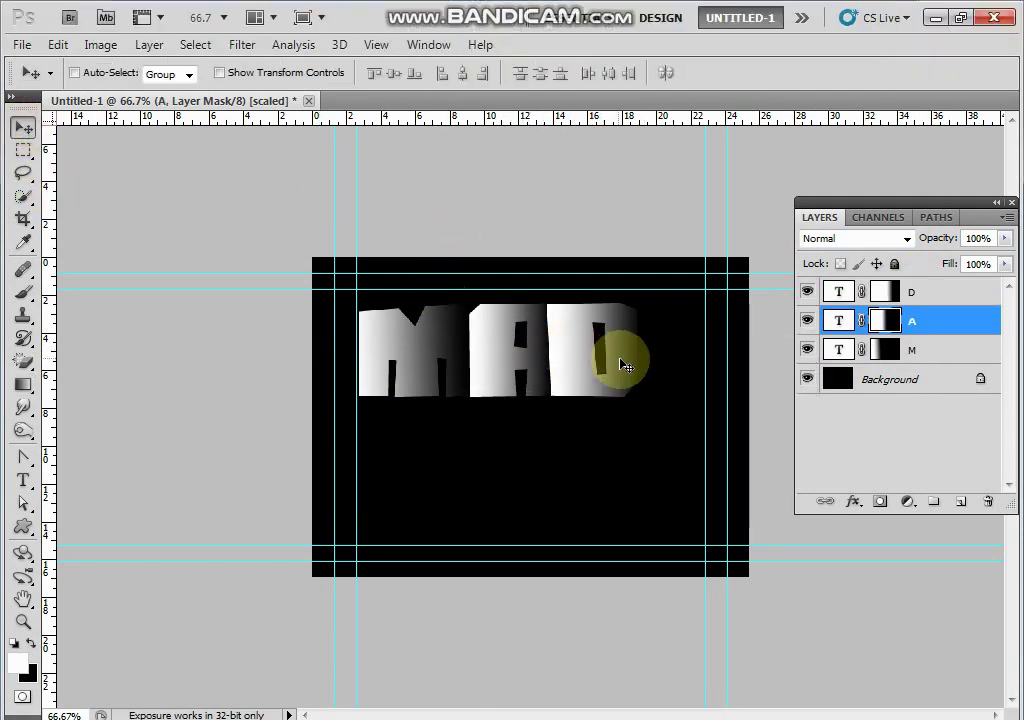
pyautogui.rightClick(622, 365)
pyautogui.click(640, 369)
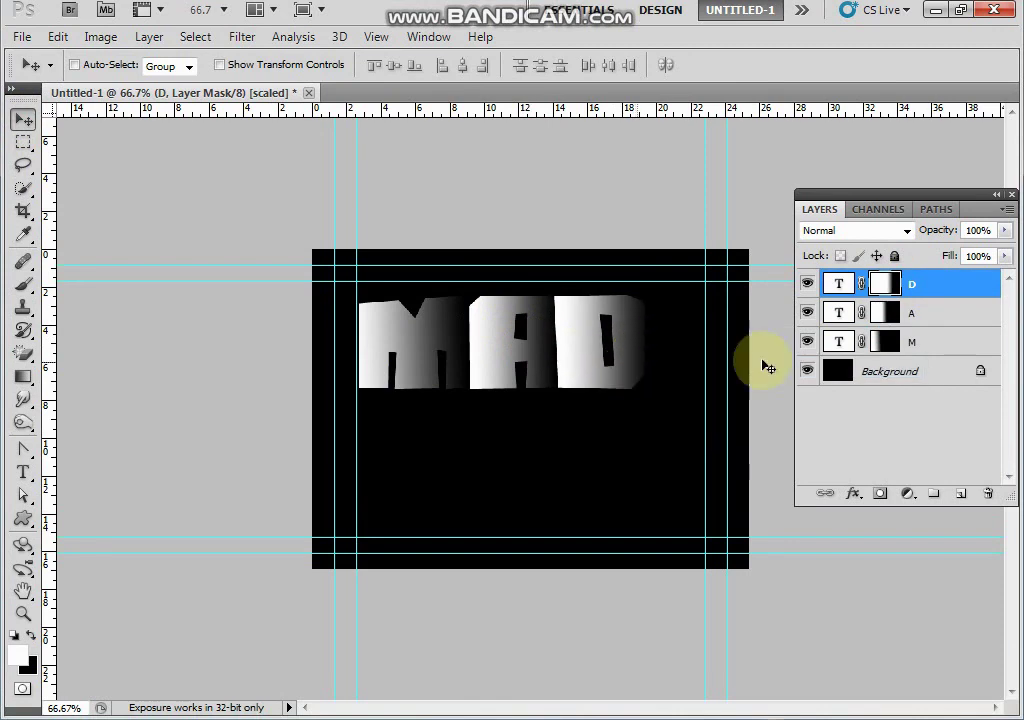
pyautogui.click(946, 313)
# Duplicate the M, A and D layers and flip the copies upside down beneath the lettering.
pyautogui.keyDown('shift'); pyautogui.click(948, 342); pyautogui.keyUp('shift')
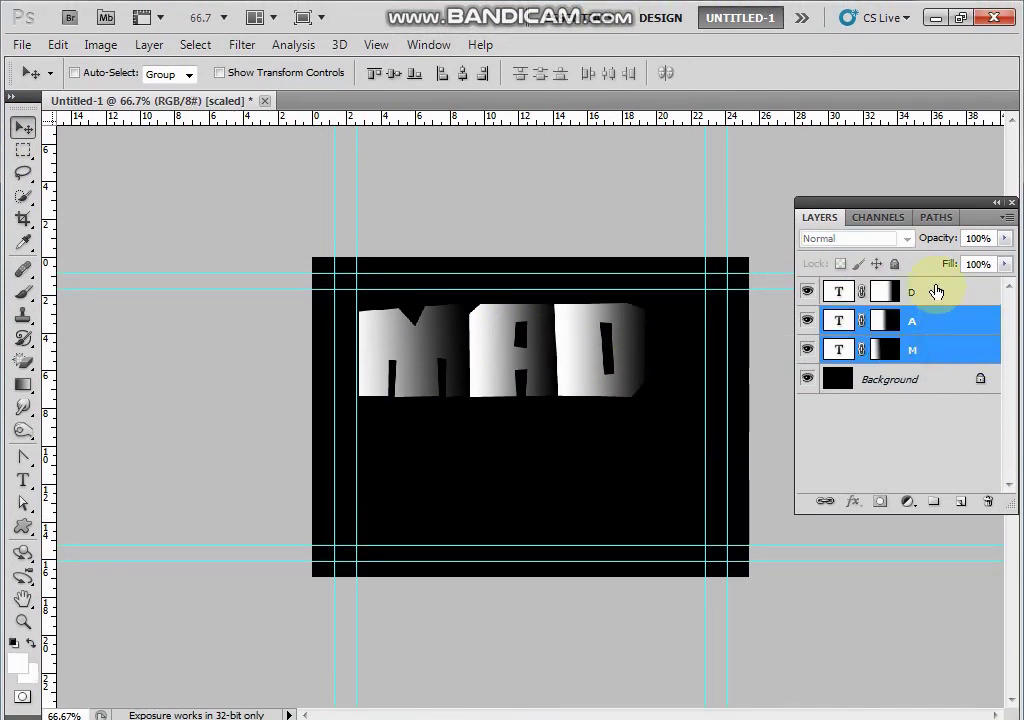
pyautogui.keyDown('shift'); pyautogui.click(936, 291); pyautogui.keyUp('shift')
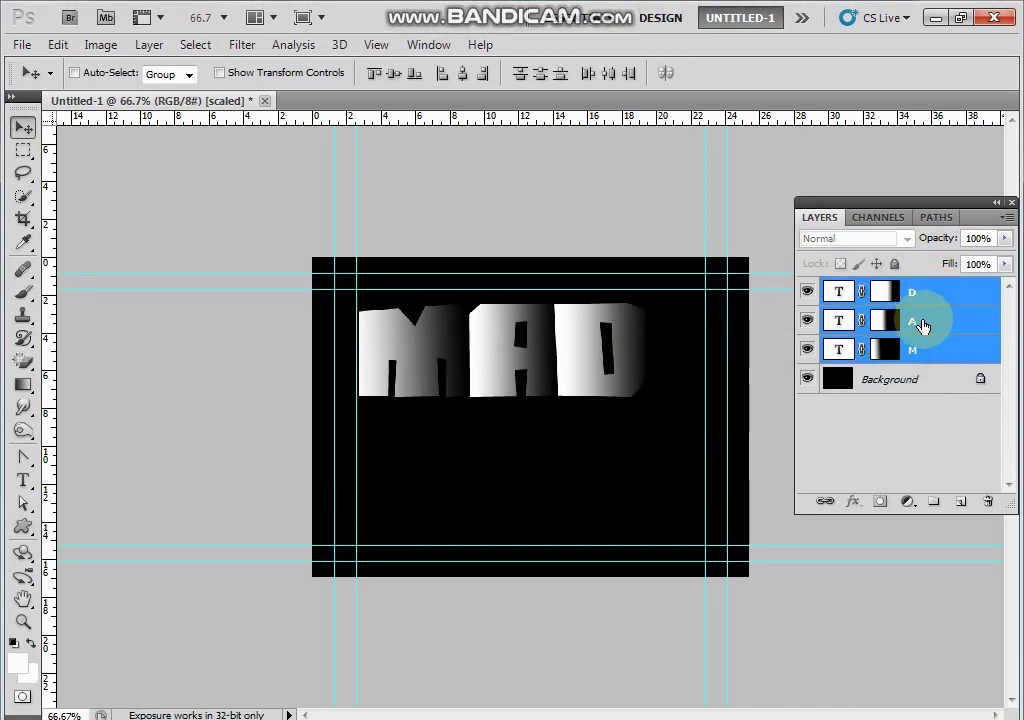
pyautogui.click(580, 359)
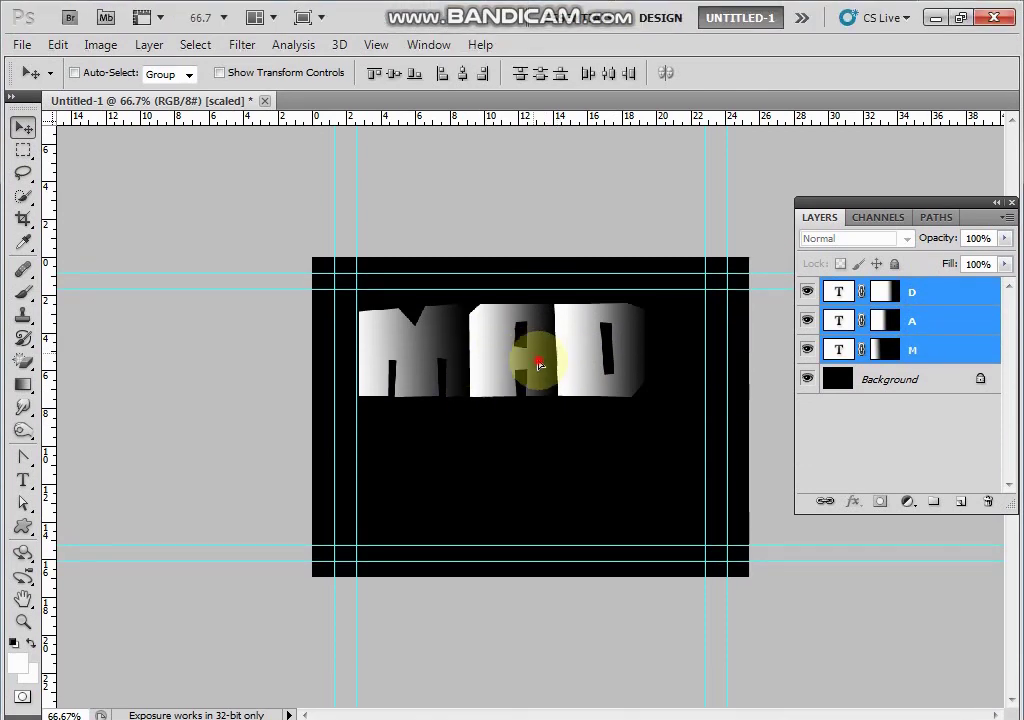
pyautogui.moveTo(532, 360); pyautogui.dragTo(537, 395)
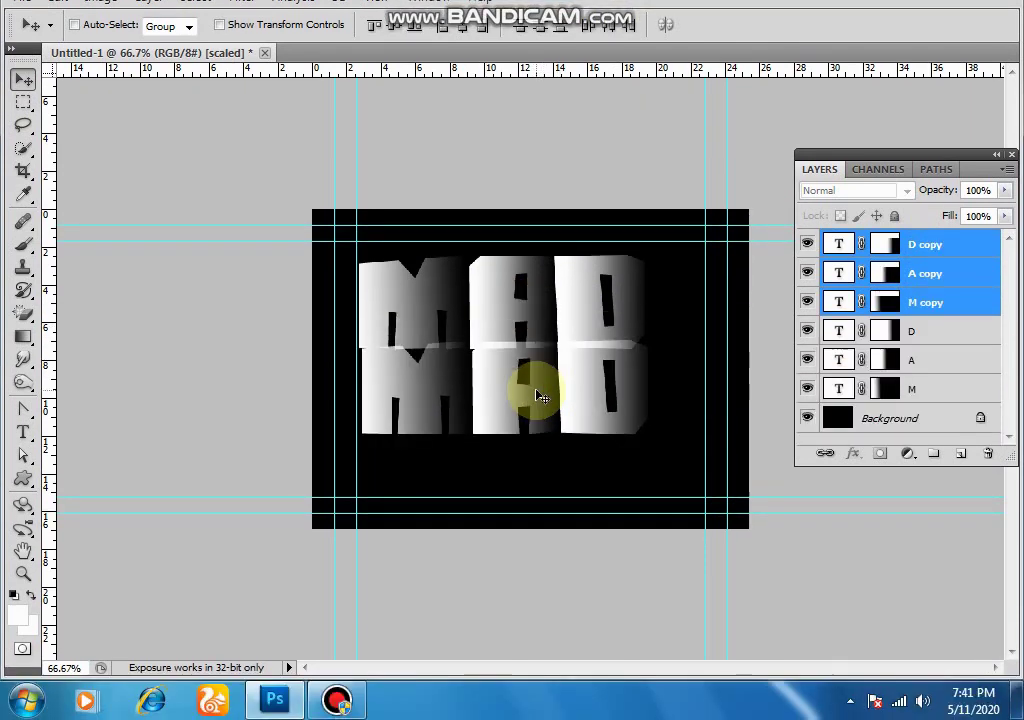
pyautogui.hotkey('ctrl', 't')
pyautogui.moveTo(504, 345)
pyautogui.mouseDown()
pyautogui.moveTo(487, 503)
pyautogui.moveTo(515, 393)
pyautogui.mouseUp()
pyautogui.moveTo(498, 469); pyautogui.dragTo(498, 383)
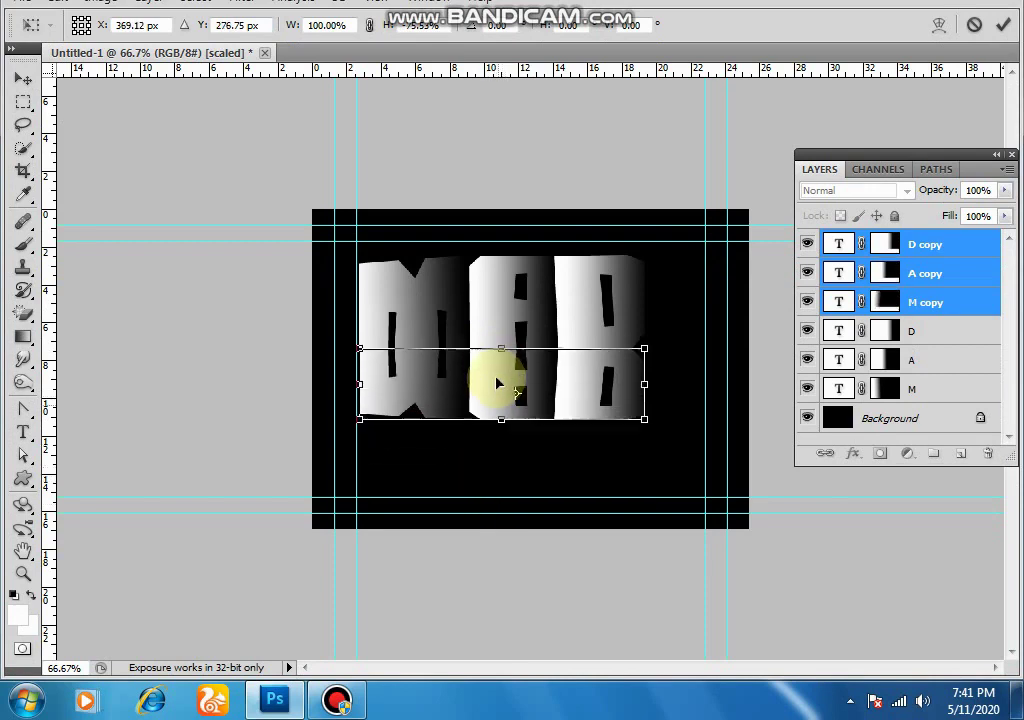
pyautogui.moveTo(502, 421); pyautogui.dragTo(504, 432)
pyautogui.press('Return')
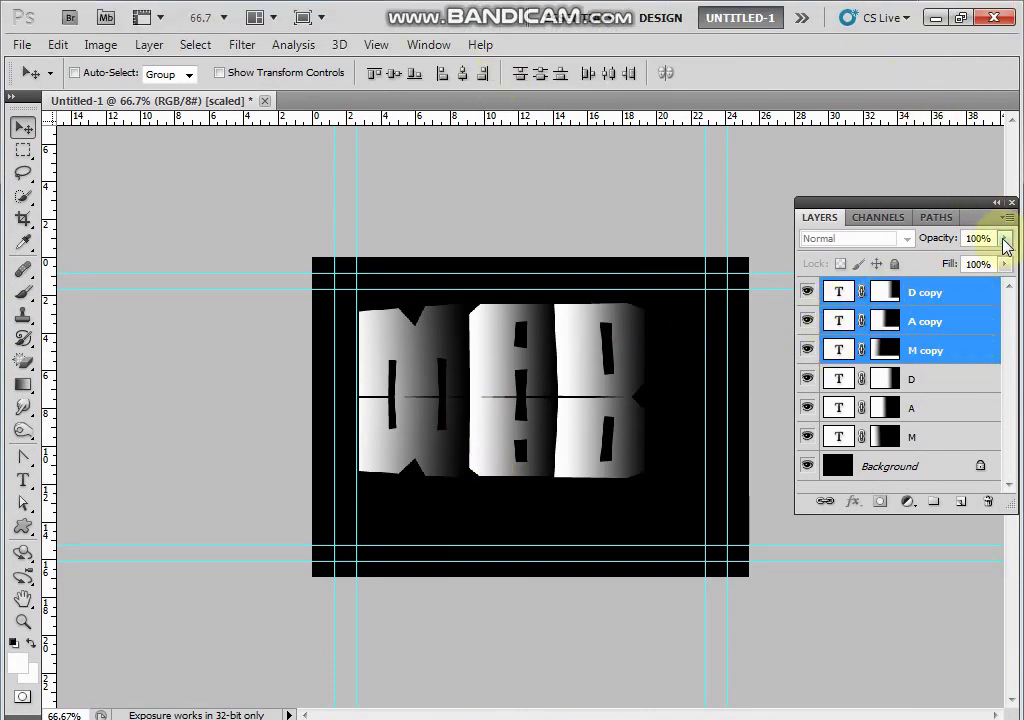
# Lower the reflection copies' opacity to 57%.
pyautogui.click(1003, 240)
pyautogui.moveTo(1007, 263); pyautogui.dragTo(961, 263)
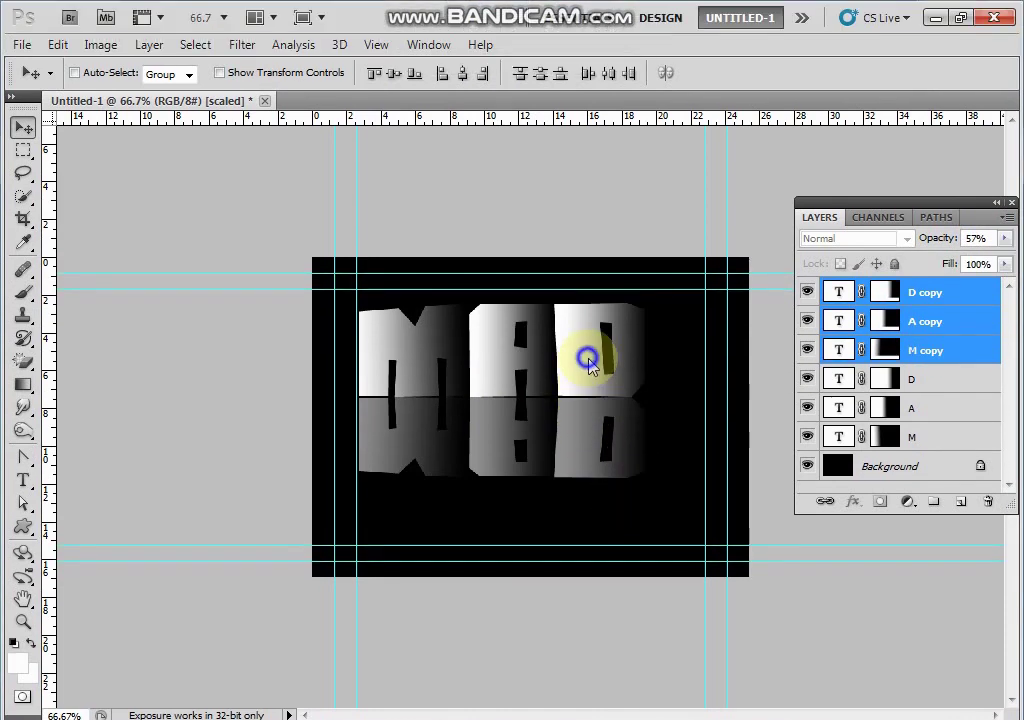
pyautogui.keyDown('ctrl'); pyautogui.click(585, 362); pyautogui.keyUp('ctrl')
# Delete the D, D copy, A copy and A letter layers.
pyautogui.press('Delete')
pyautogui.rightClick(578, 383)
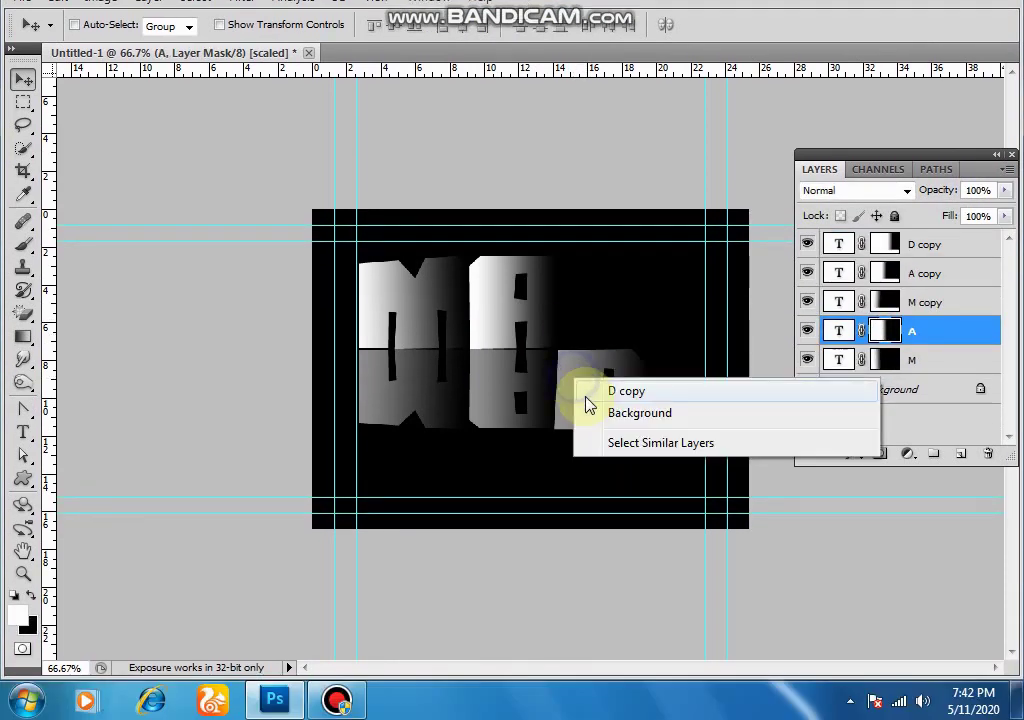
pyautogui.click(600, 391)
pyautogui.press('Delete')
pyautogui.rightClick(483, 390)
pyautogui.click(510, 404)
pyautogui.press('Delete')
pyautogui.rightClick(503, 345)
pyautogui.click(520, 352)
pyautogui.press('Delete')
# Delete the M and M copy layers, leaving only the black Background.
pyautogui.rightClick(438, 348)
pyautogui.click(452, 352)
pyautogui.press('Delete')
pyautogui.rightClick(422, 388)
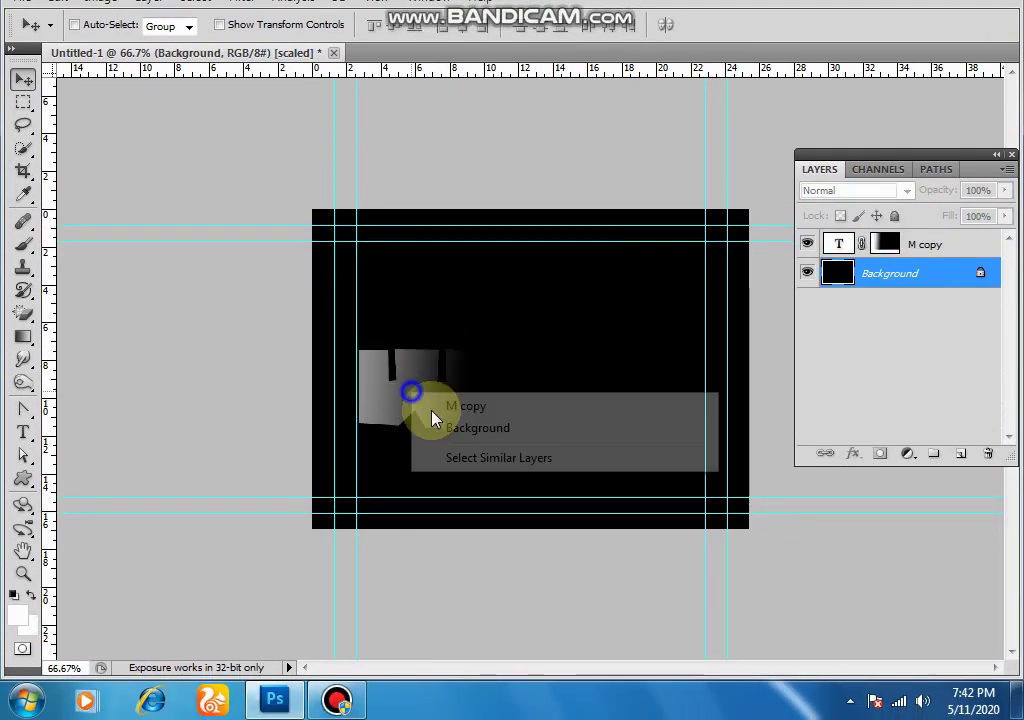
pyautogui.click(430, 408)
pyautogui.press('Delete')
pyautogui.click(23, 433)
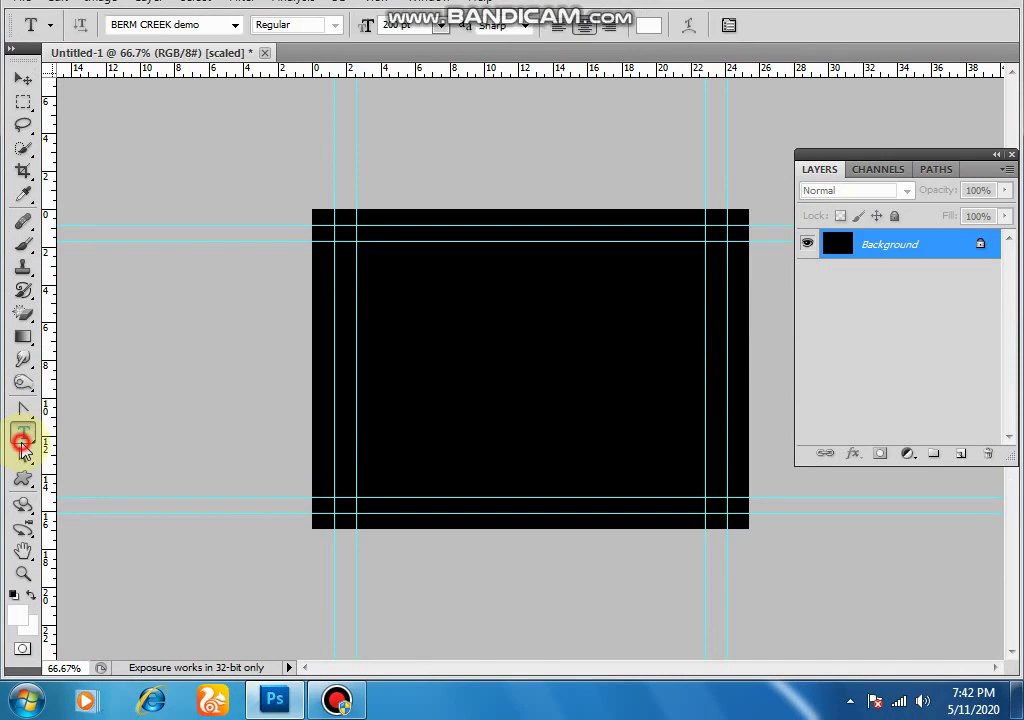
# Type white 'MAD' text and drag it fully inside the black canvas.
pyautogui.click(359, 357)
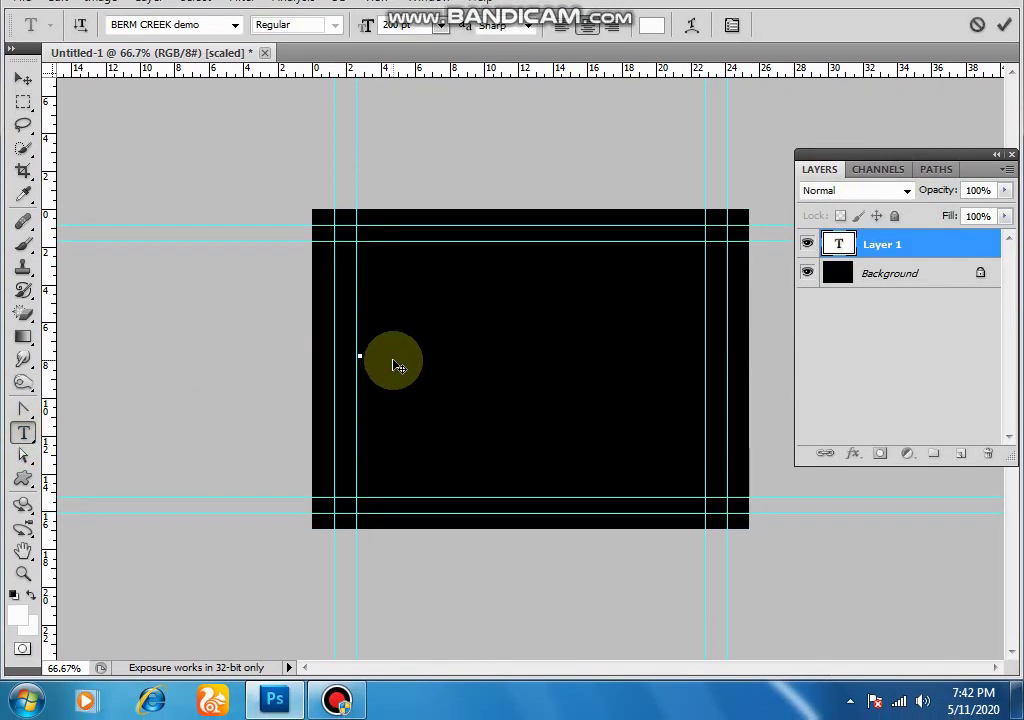
pyautogui.write('MAD')
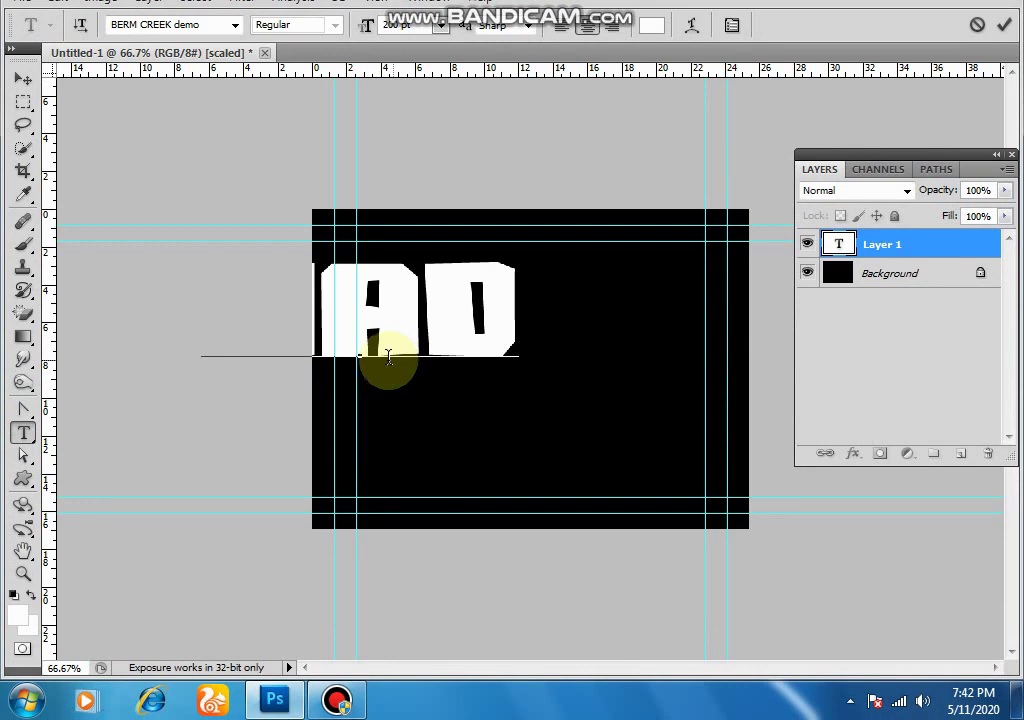
pyautogui.click(23, 127)
pyautogui.moveTo(450, 356); pyautogui.dragTo(621, 349)
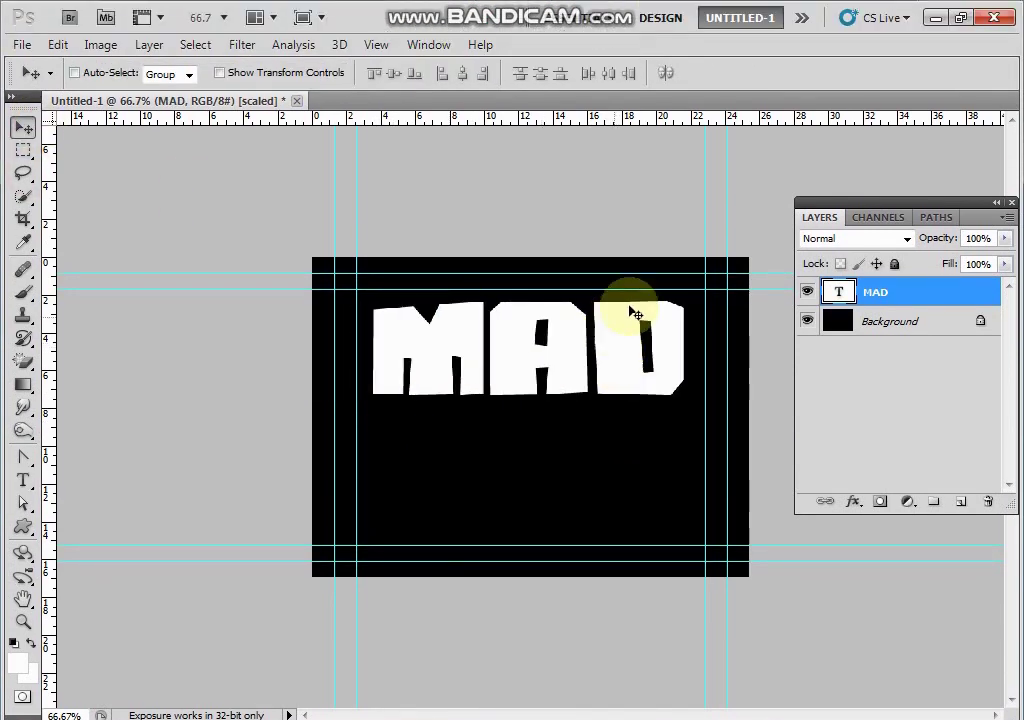
pyautogui.rightClick(895, 297)
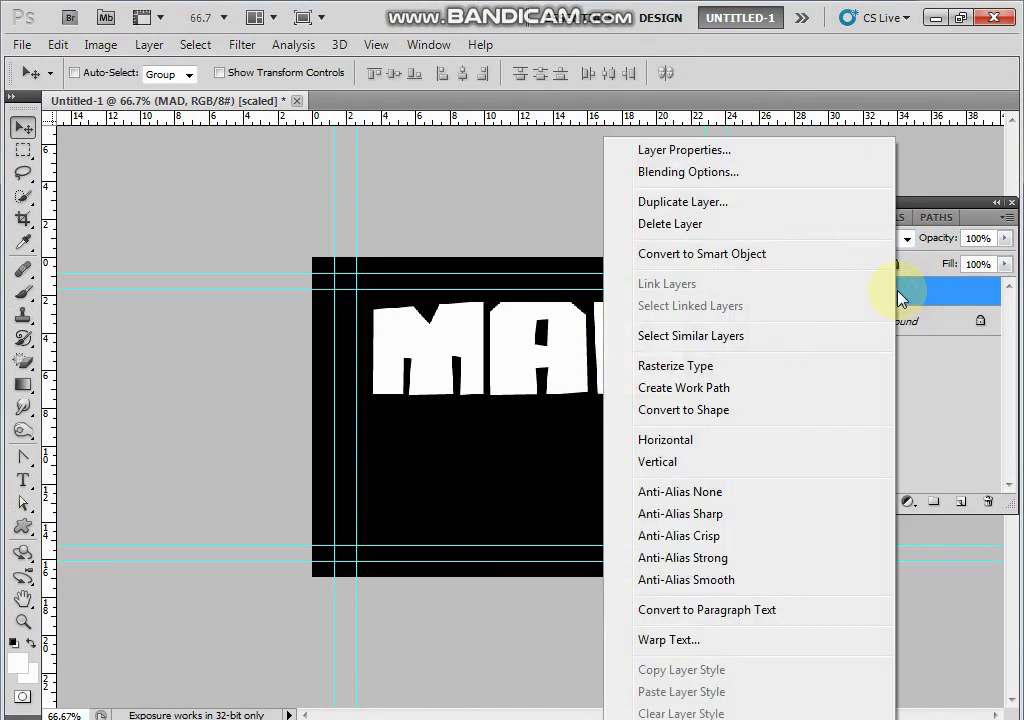
# In MAD's Blending Options, enable both Drop Shadow and Inner Shadow.
pyautogui.click(734, 169)
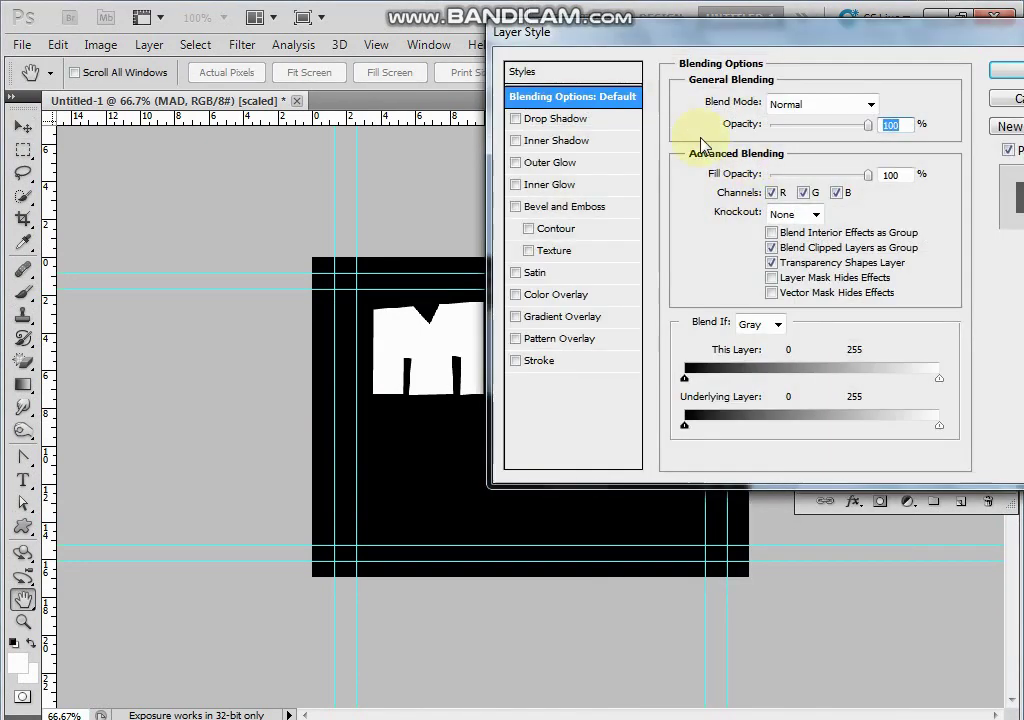
pyautogui.moveTo(553, 16); pyautogui.dragTo(617, 44)
pyautogui.moveTo(712, 76); pyautogui.dragTo(797, 97)
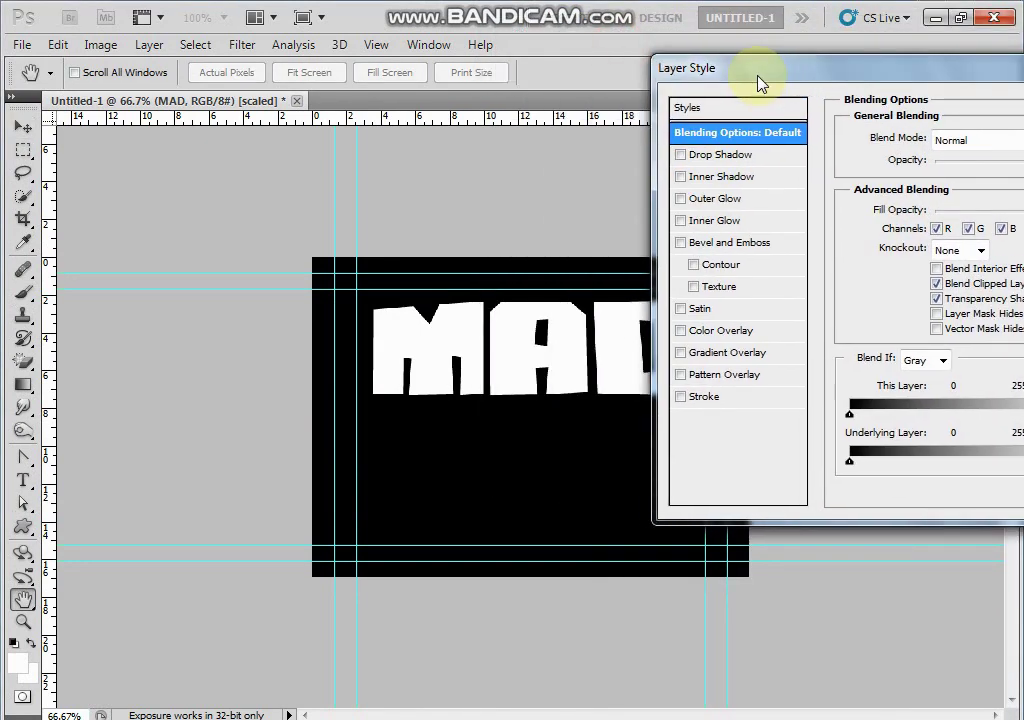
pyautogui.click(233, 112)
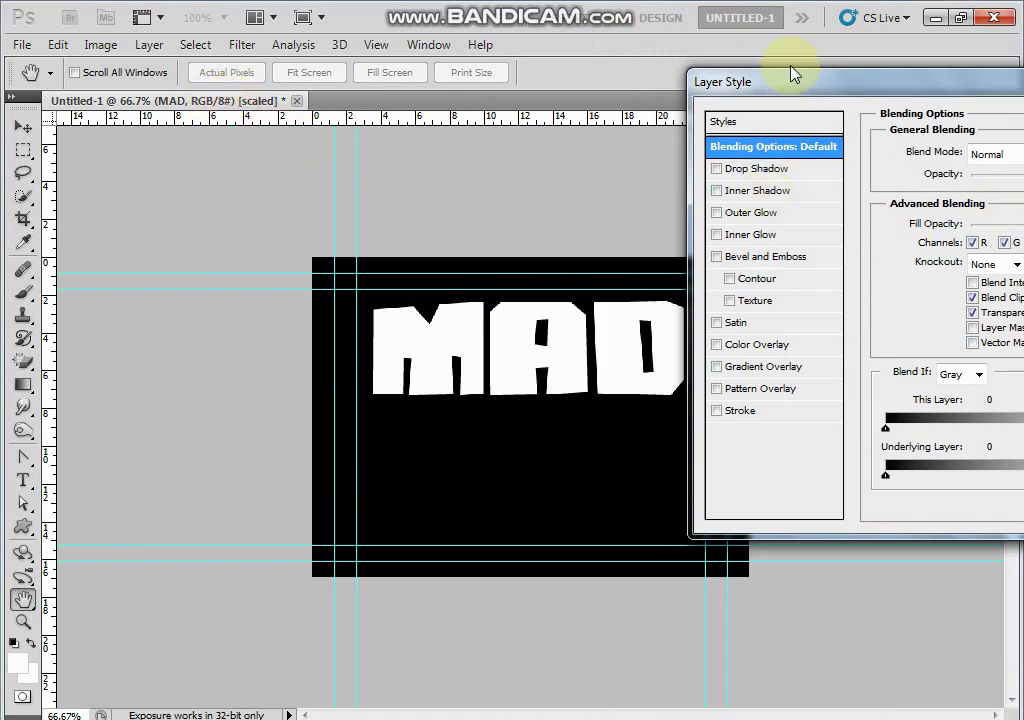
pyautogui.moveTo(779, 84); pyautogui.dragTo(743, 76)
pyautogui.click(726, 168)
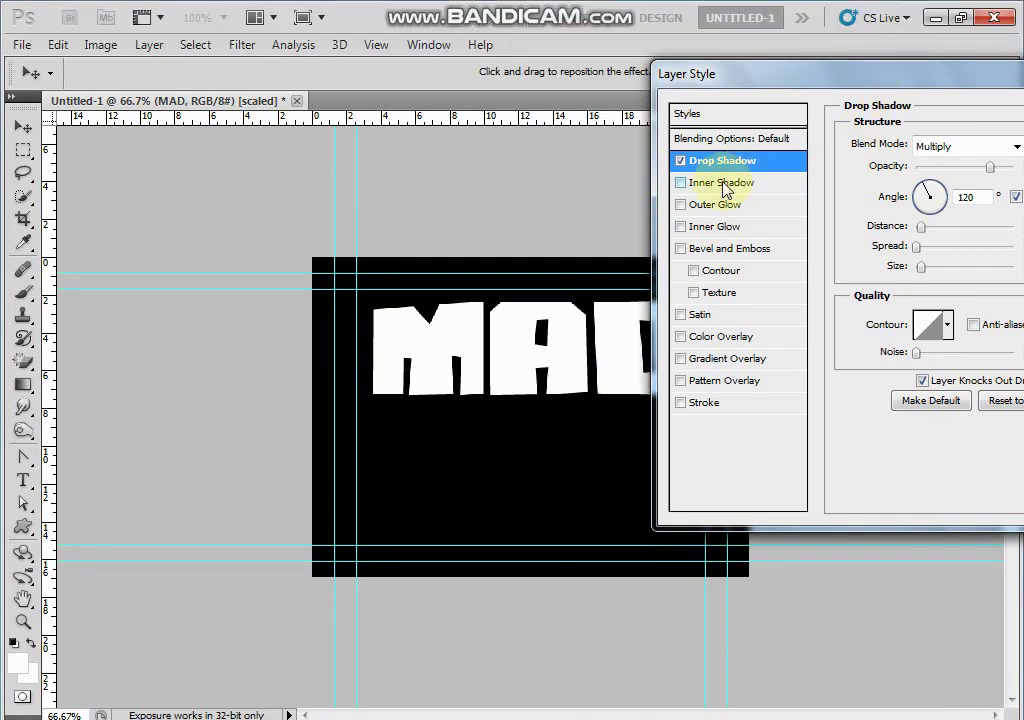
pyautogui.click(724, 184)
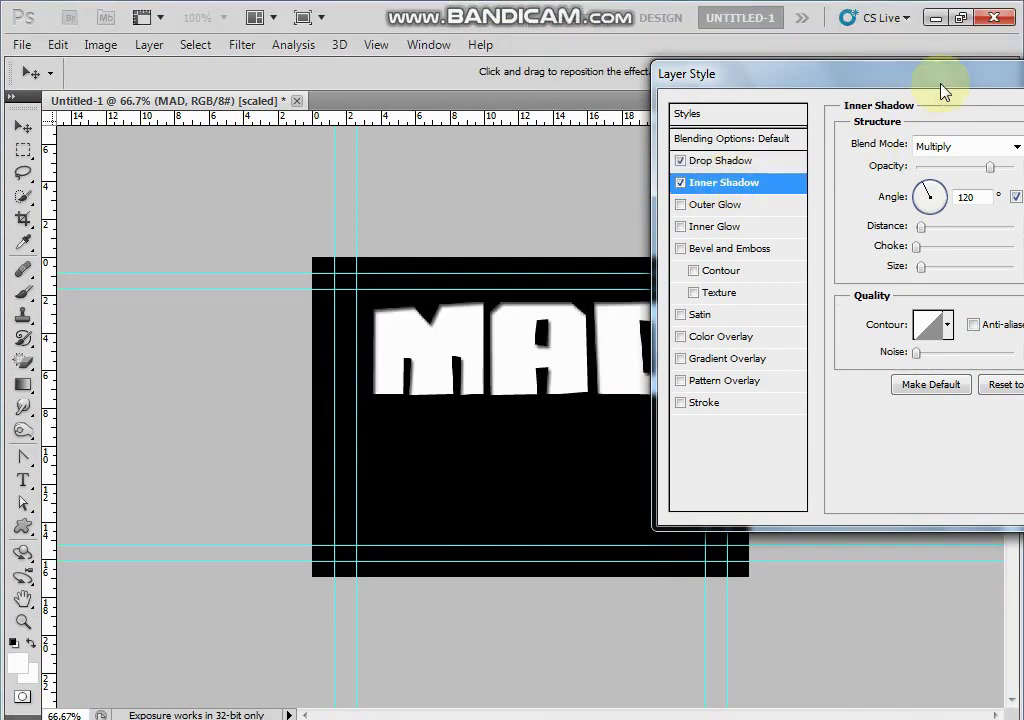
pyautogui.moveTo(945, 92); pyautogui.dragTo(843, 106)
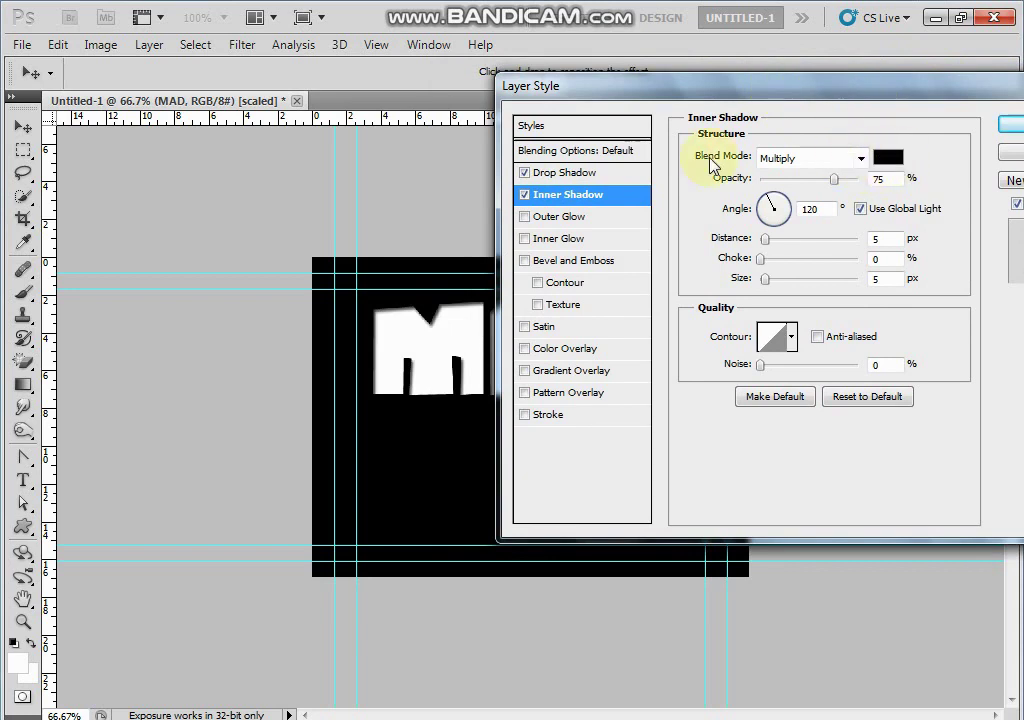
pyautogui.click(567, 172)
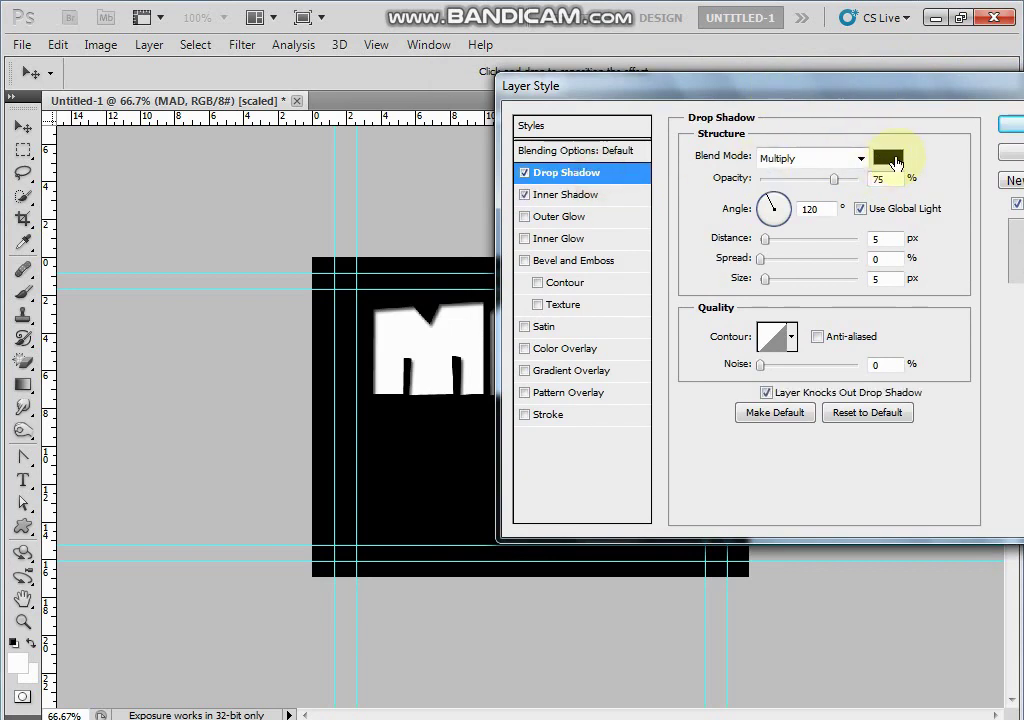
# Try red for the drop shadow colour (cancelled) and set the inner shadow colour to red.
pyautogui.click(896, 156)
pyautogui.click(784, 293)
pyautogui.click(806, 264)
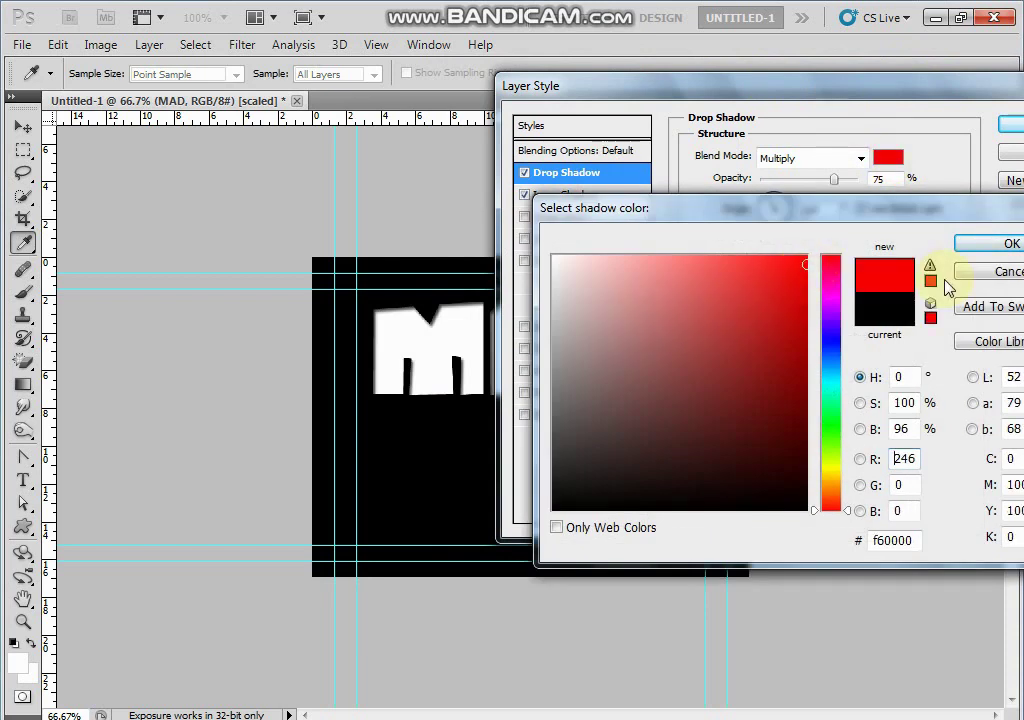
pyautogui.click(988, 272)
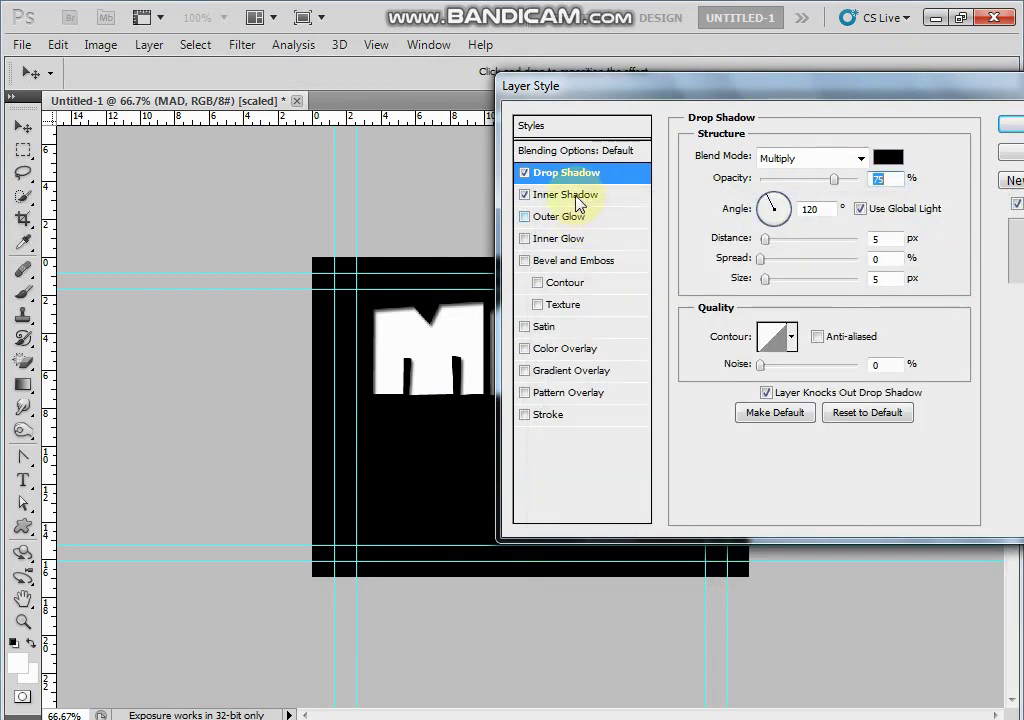
pyautogui.click(578, 195)
pyautogui.click(886, 160)
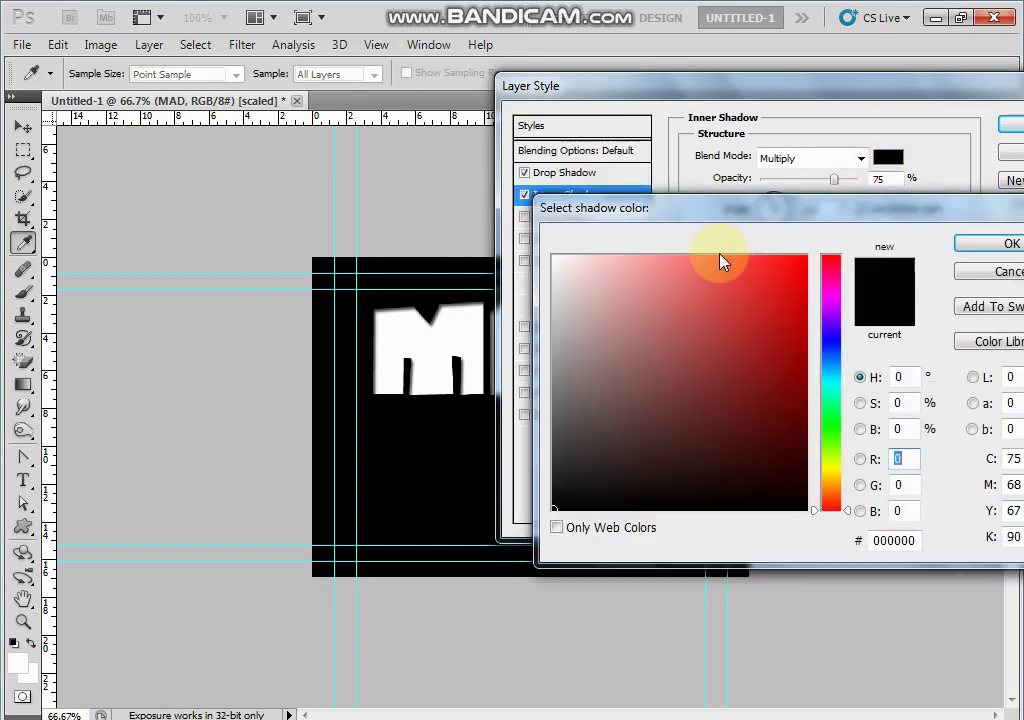
pyautogui.moveTo(739, 273); pyautogui.dragTo(785, 263)
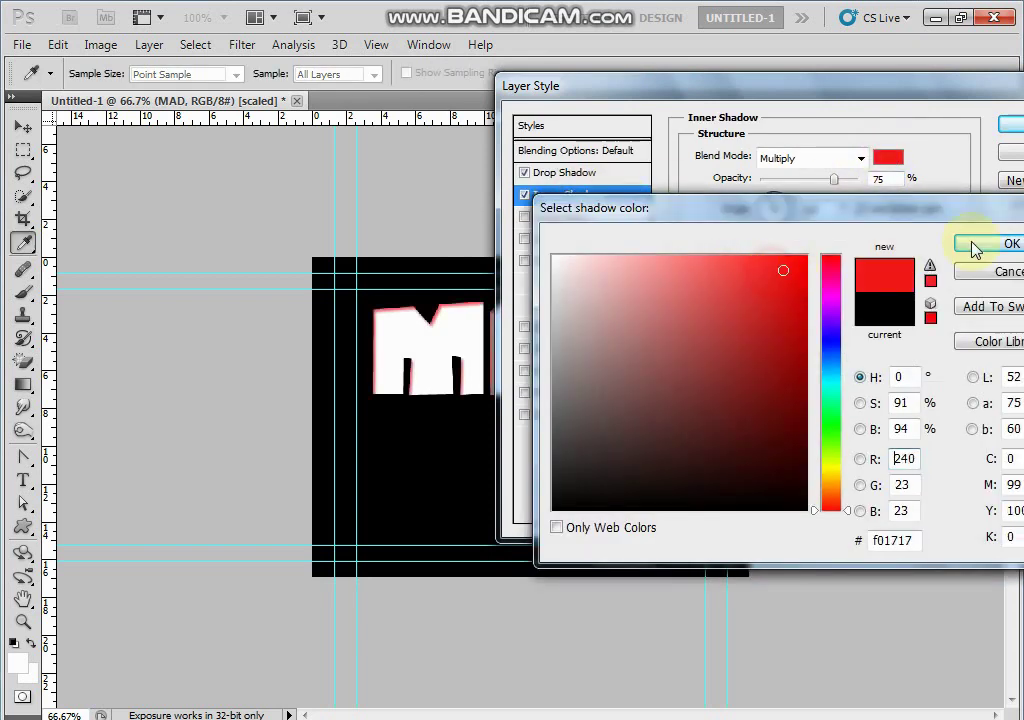
pyautogui.click(1008, 244)
# Add Bevel and Emboss after testing glows (noise 31, choke 17), then disable glows and Inner Shadow.
pyautogui.click(585, 217)
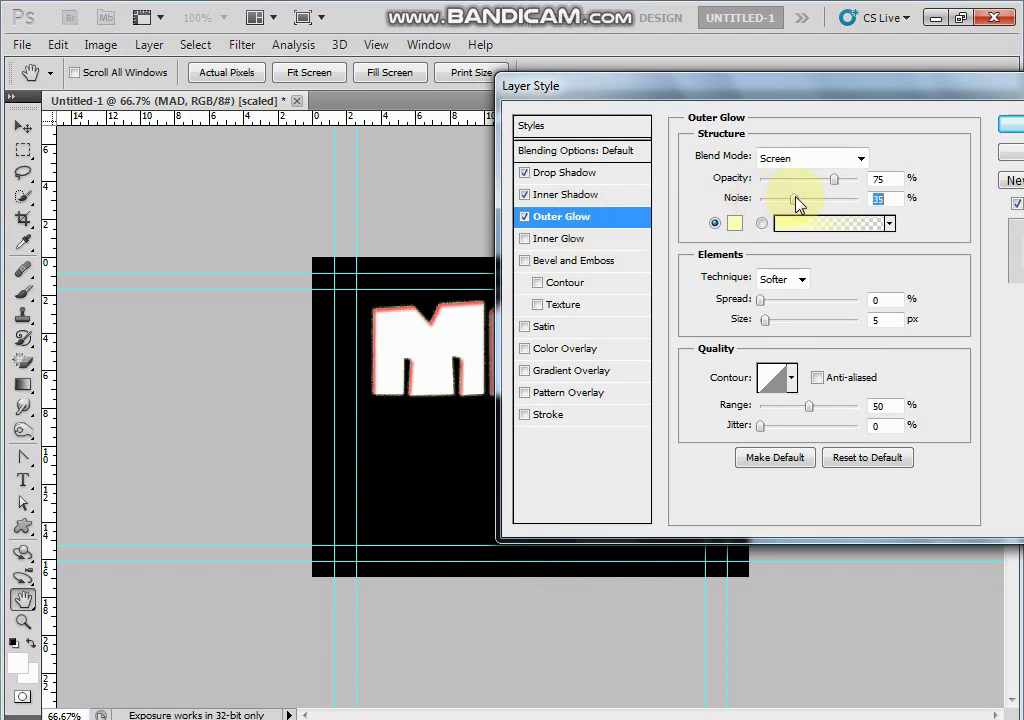
pyautogui.click(551, 239)
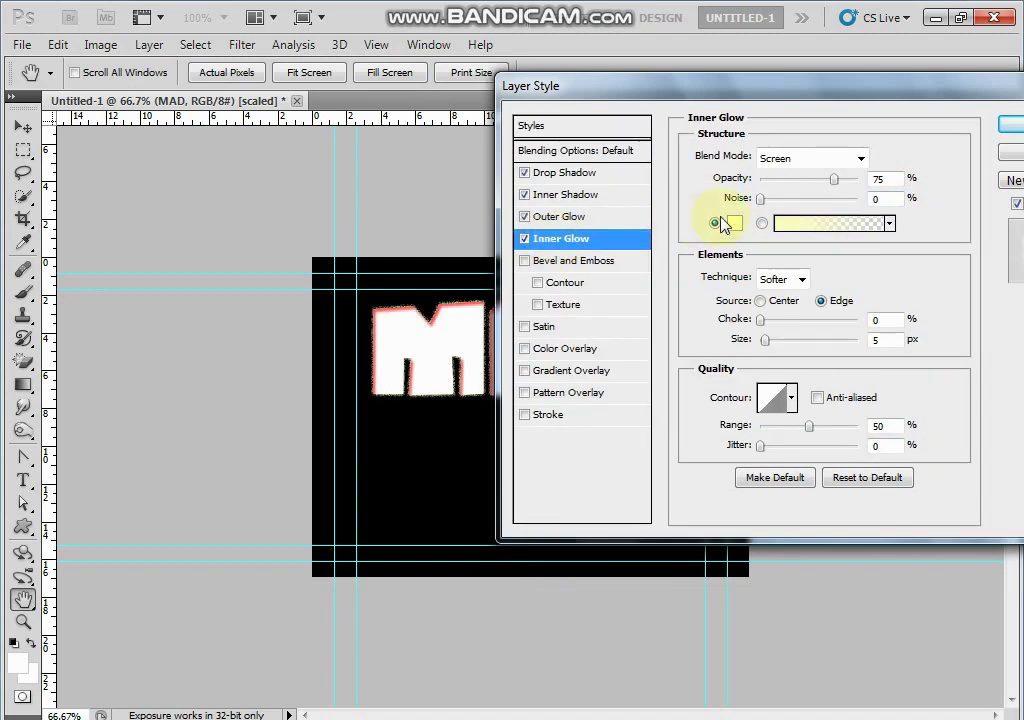
pyautogui.moveTo(761, 198); pyautogui.dragTo(790, 198)
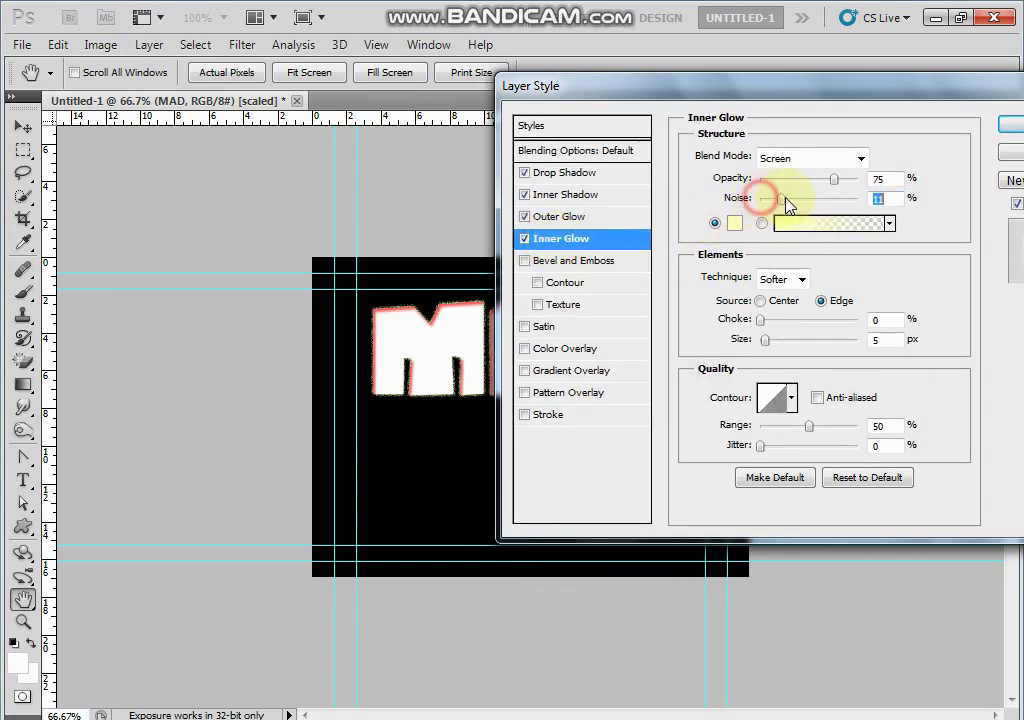
pyautogui.click(524, 261)
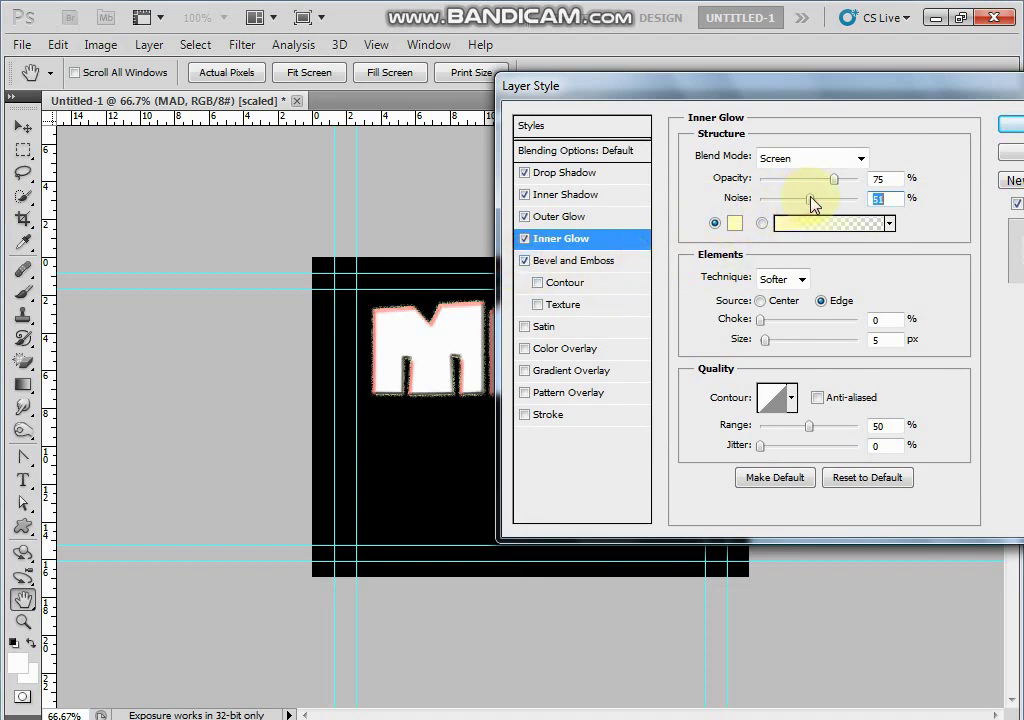
pyautogui.moveTo(760, 320); pyautogui.dragTo(777, 320)
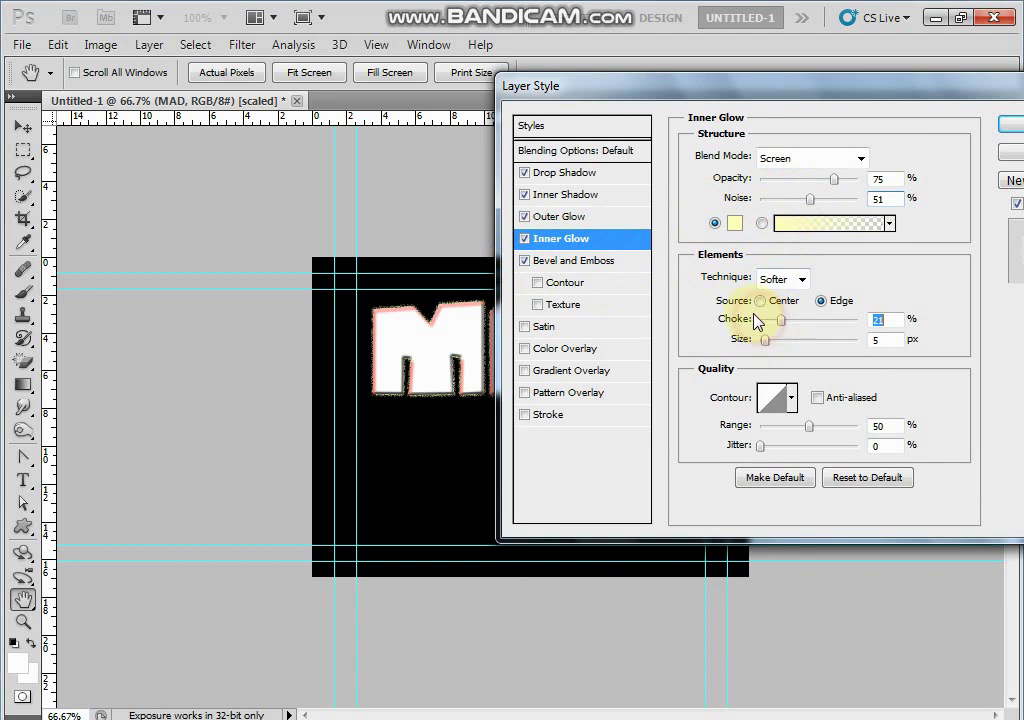
pyautogui.click(524, 217)
pyautogui.click(524, 195)
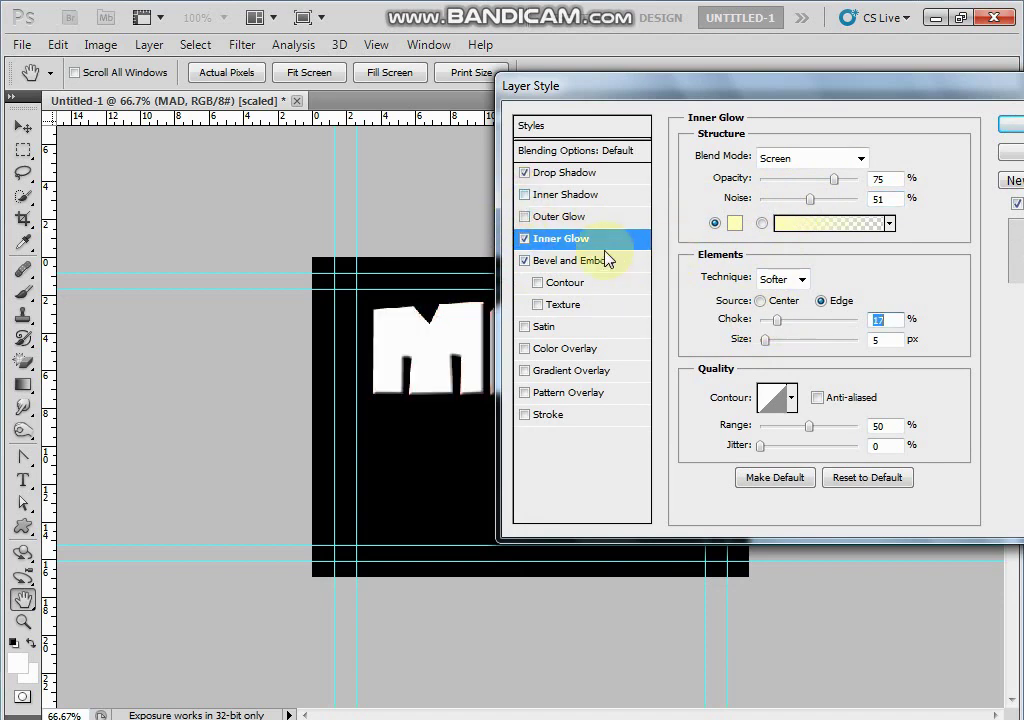
pyautogui.click(524, 240)
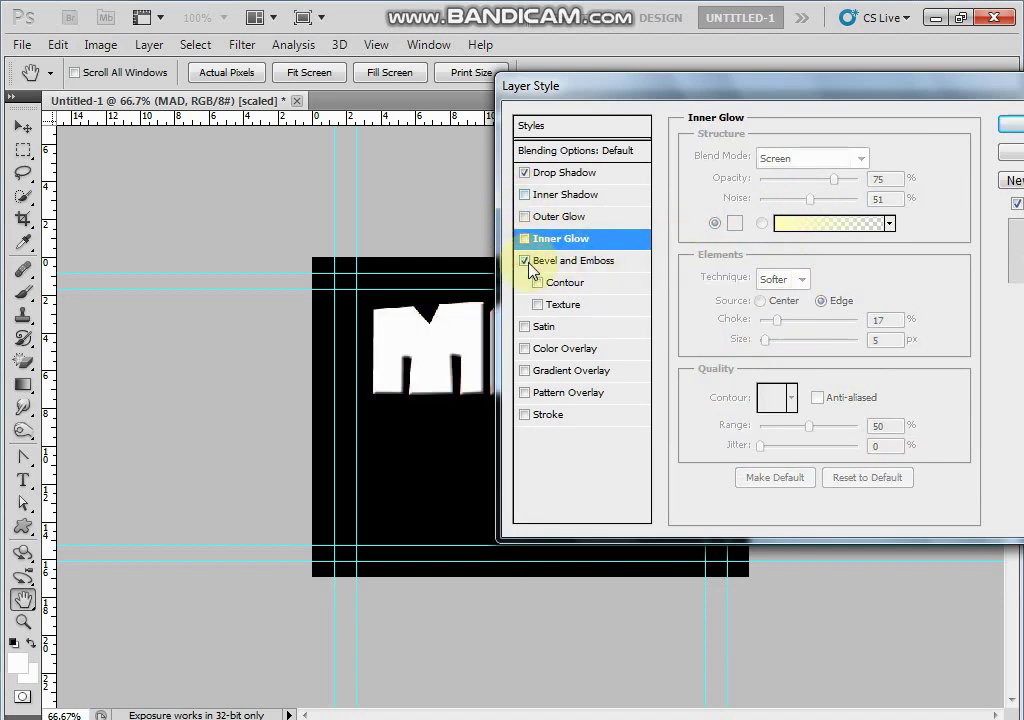
pyautogui.click(598, 262)
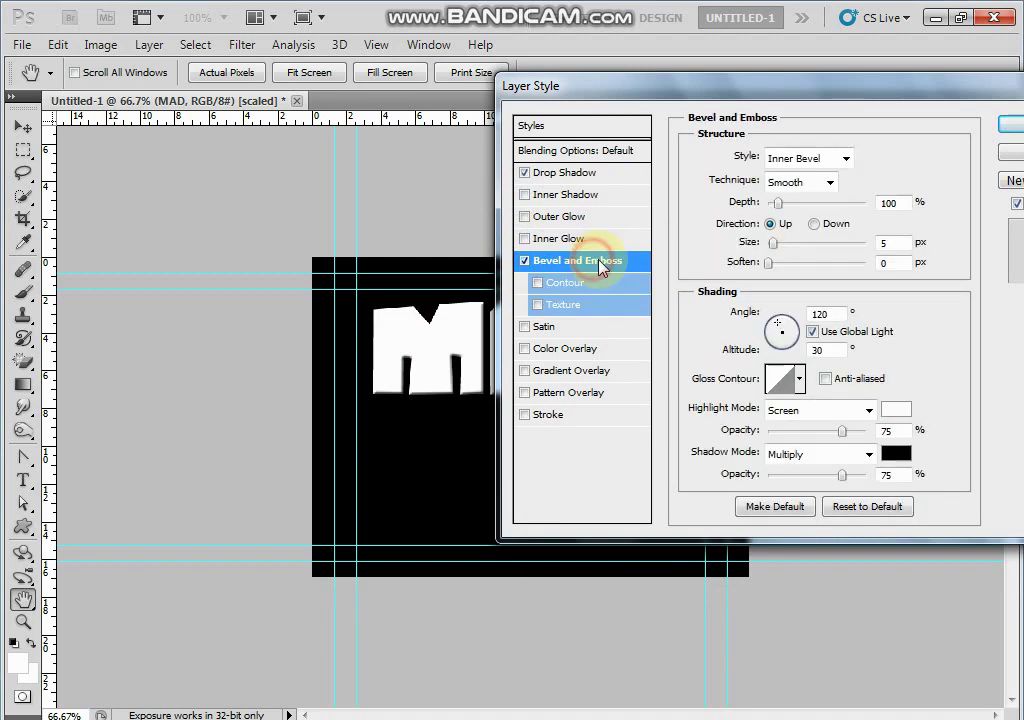
# Restore the red inner shadow and set the bevel to size 35 px, depth 113%.
pyautogui.moveTo(773, 243)
pyautogui.mouseDown()
pyautogui.moveTo(800, 243)
pyautogui.moveTo(789, 243)
pyautogui.moveTo(806, 262)
pyautogui.moveTo(796, 243)
pyautogui.moveTo(834, 203)
pyautogui.moveTo(857, 212)
pyautogui.moveTo(756, 218)
pyautogui.mouseUp()
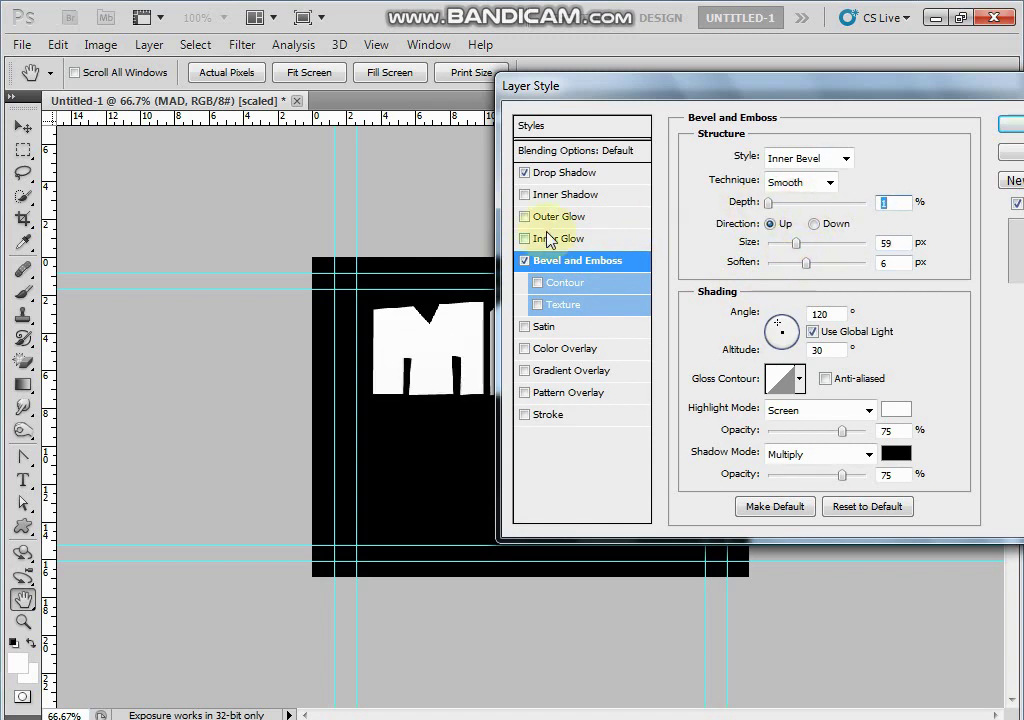
pyautogui.click(542, 195)
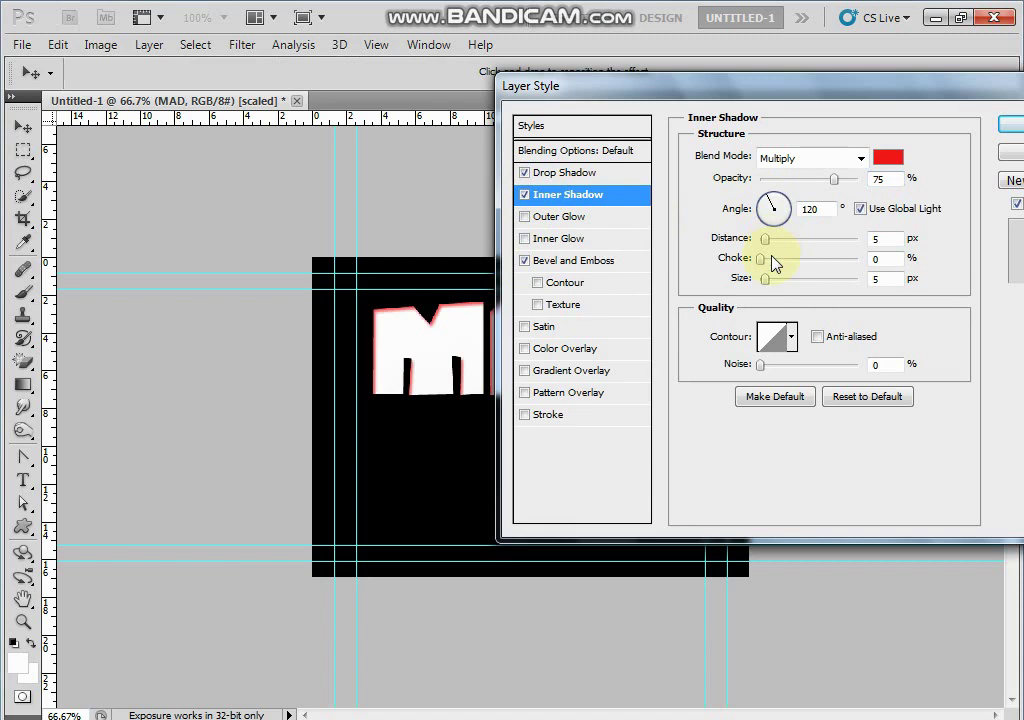
pyautogui.click(583, 261)
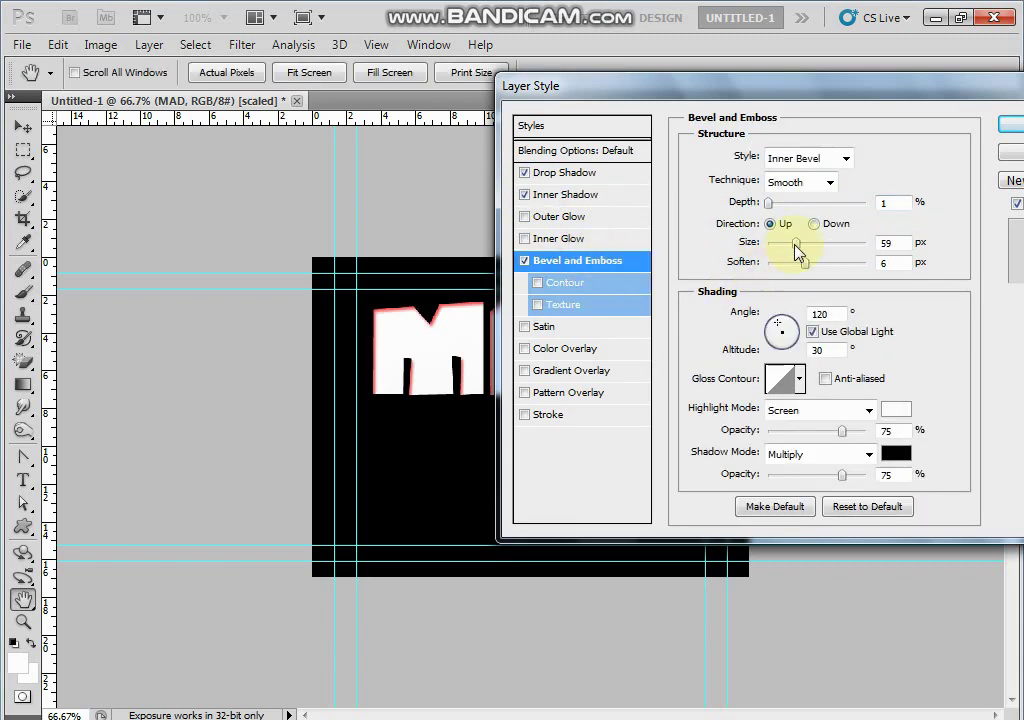
pyautogui.moveTo(805, 245); pyautogui.dragTo(788, 245)
pyautogui.moveTo(768, 203); pyautogui.dragTo(786, 206)
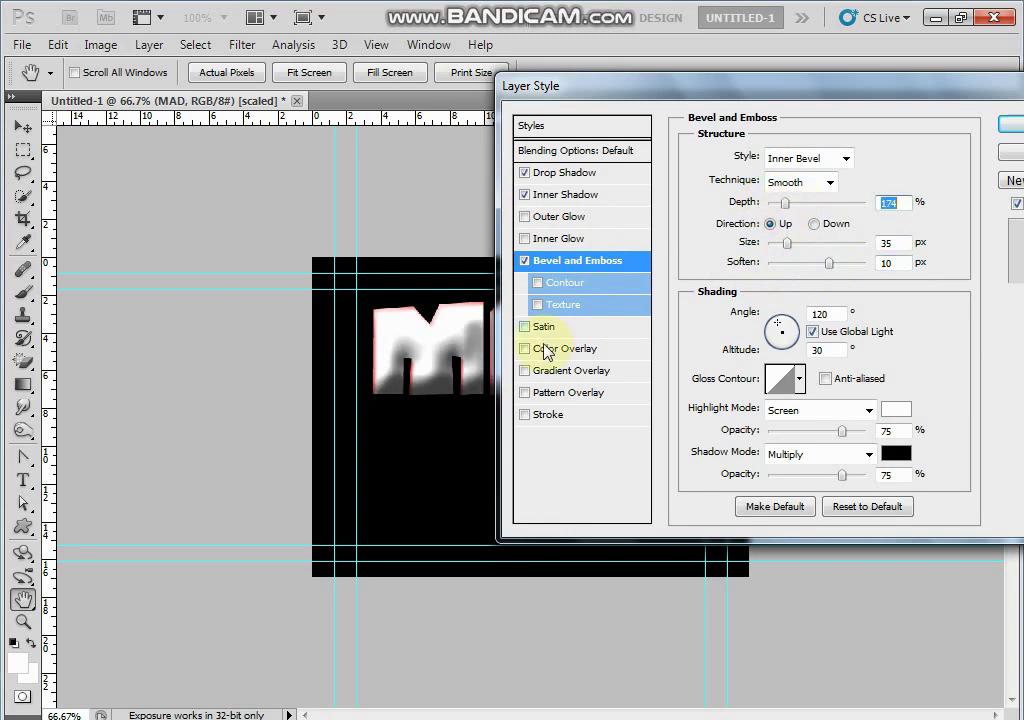
# Add a texture to the bevel, set size 8 px, deepen it to about 470% and apply.
pyautogui.click(538, 305)
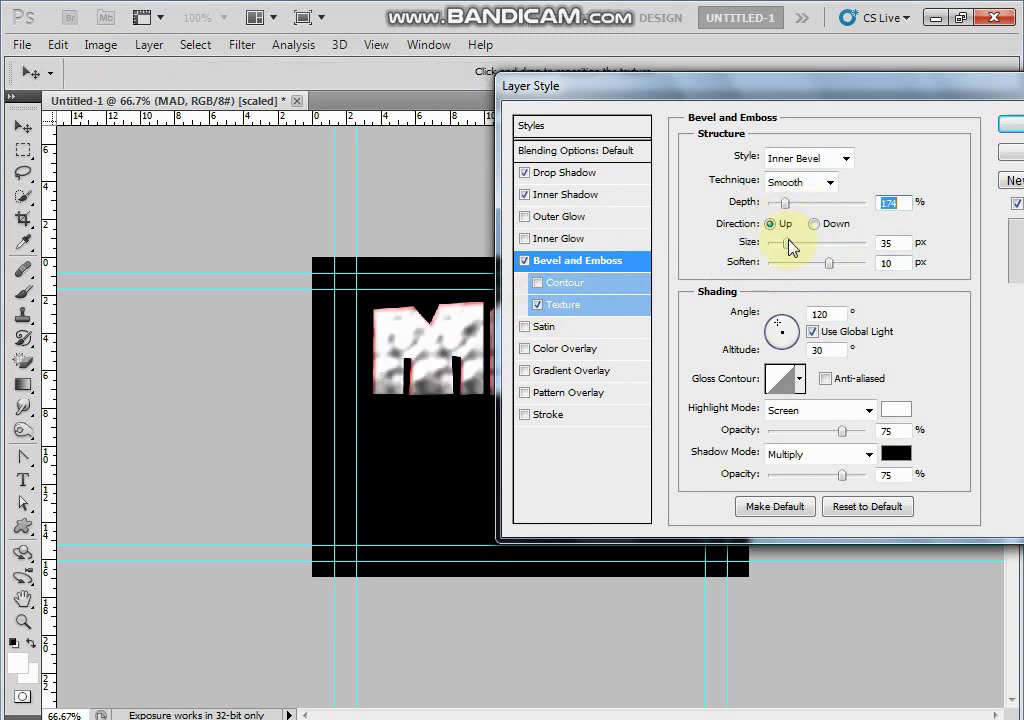
pyautogui.moveTo(789, 243)
pyautogui.mouseDown()
pyautogui.moveTo(843, 253)
pyautogui.moveTo(766, 266)
pyautogui.mouseUp()
pyautogui.moveTo(852, 249); pyautogui.dragTo(777, 256)
pyautogui.moveTo(786, 205); pyautogui.dragTo(814, 205)
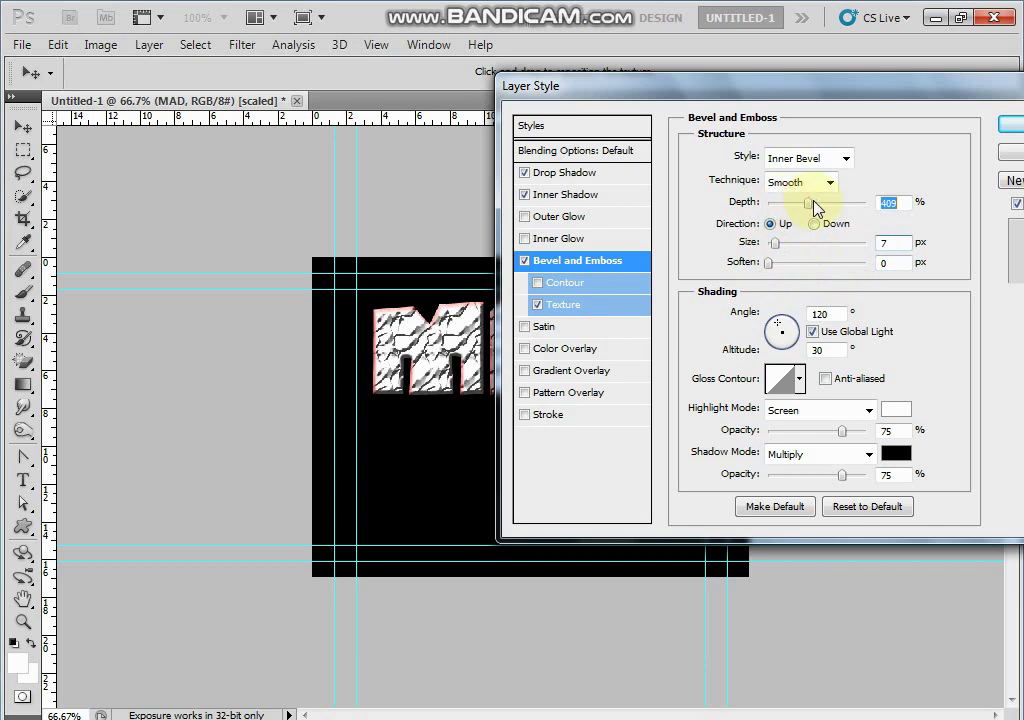
pyautogui.click(1012, 125)
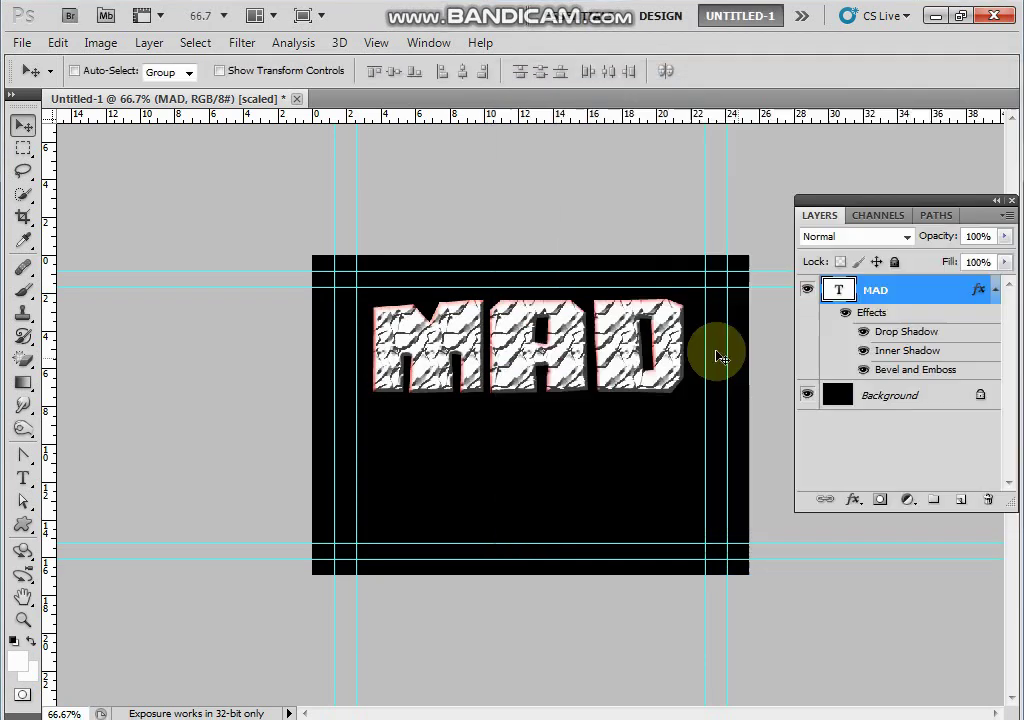
# Change the MAD text colour to red cb0b0b.
pyautogui.click(23, 504)
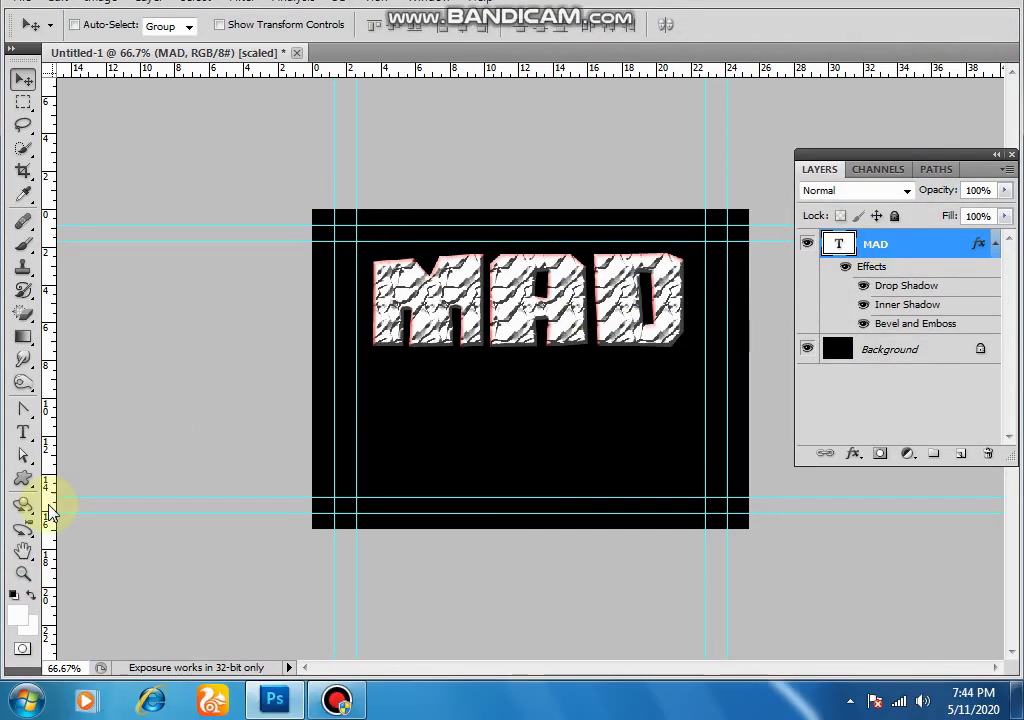
pyautogui.click(23, 434)
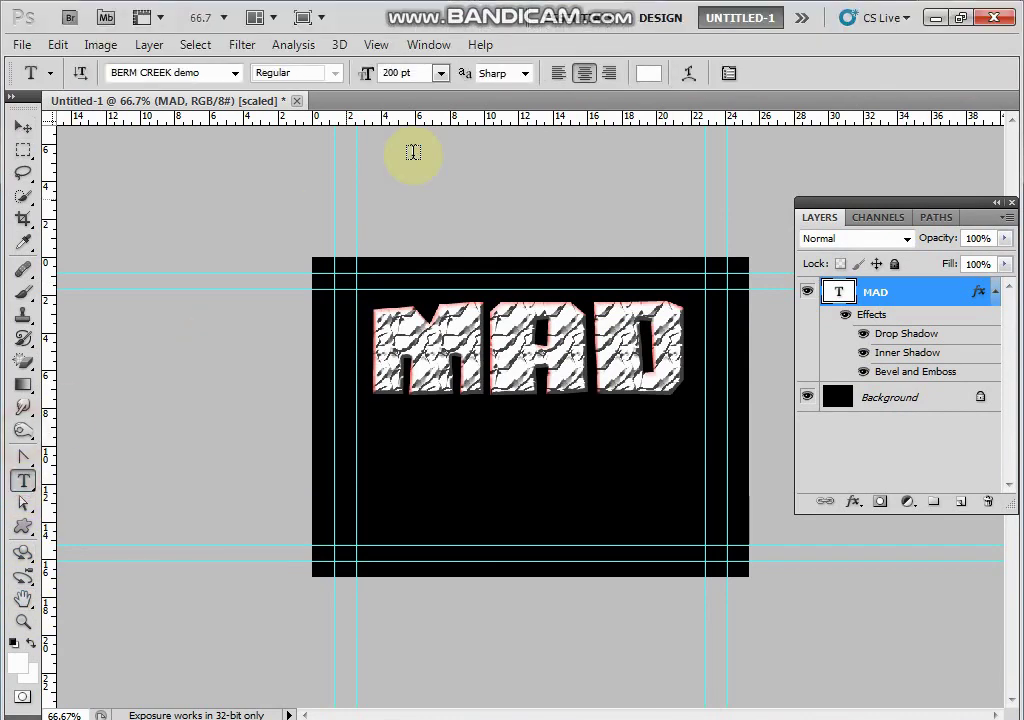
pyautogui.click(649, 73)
pyautogui.moveTo(715, 292)
pyautogui.mouseDown()
pyautogui.moveTo(789, 279)
pyautogui.moveTo(776, 426)
pyautogui.mouseUp()
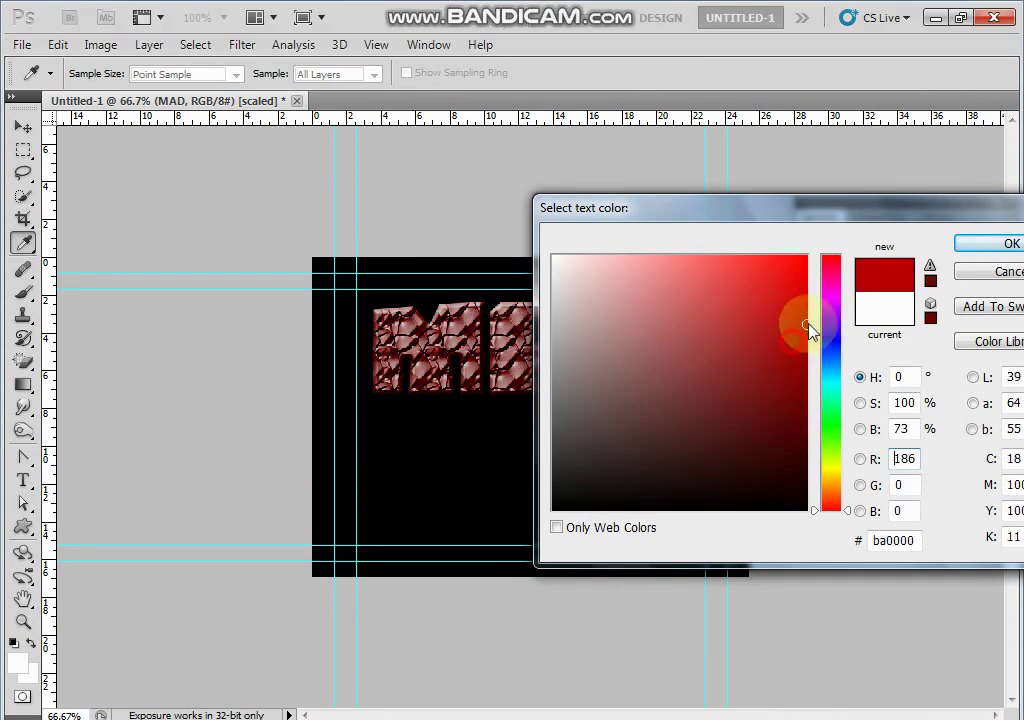
pyautogui.moveTo(776, 426); pyautogui.dragTo(793, 307)
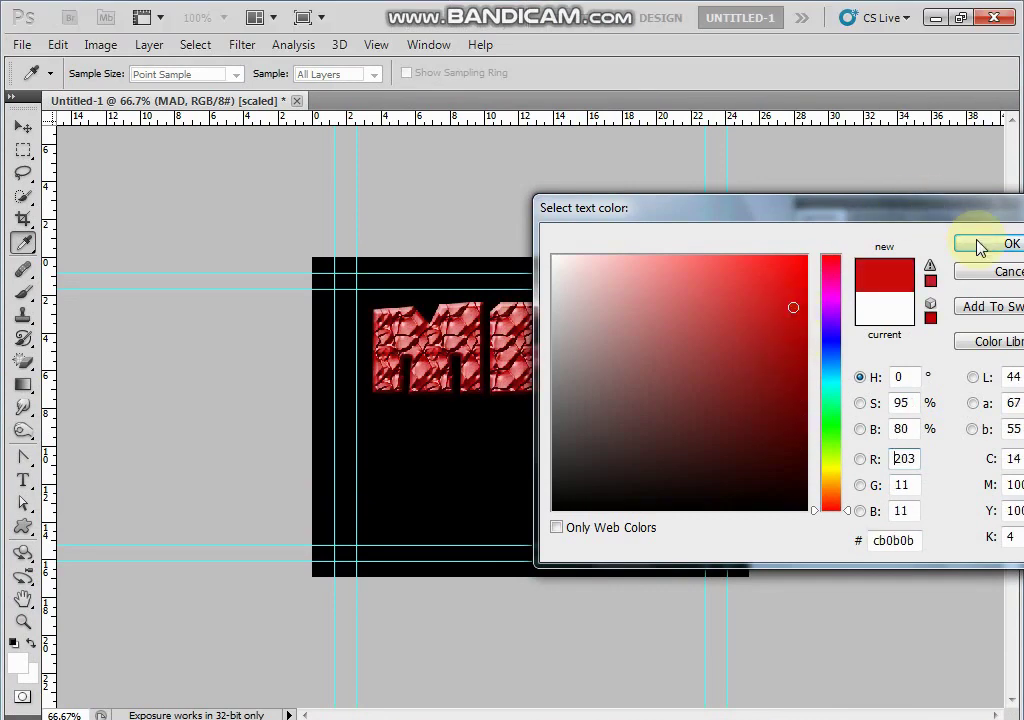
pyautogui.click(980, 245)
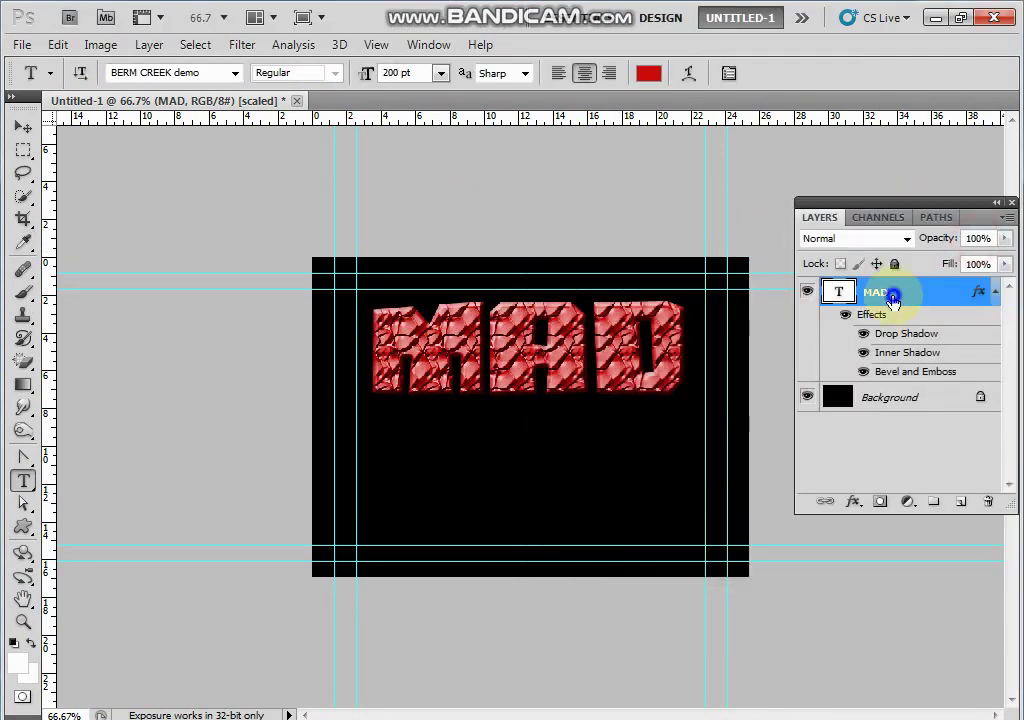
# Open MAD's Blending Options and close them without changes.
pyautogui.rightClick(892, 300)
pyautogui.click(733, 173)
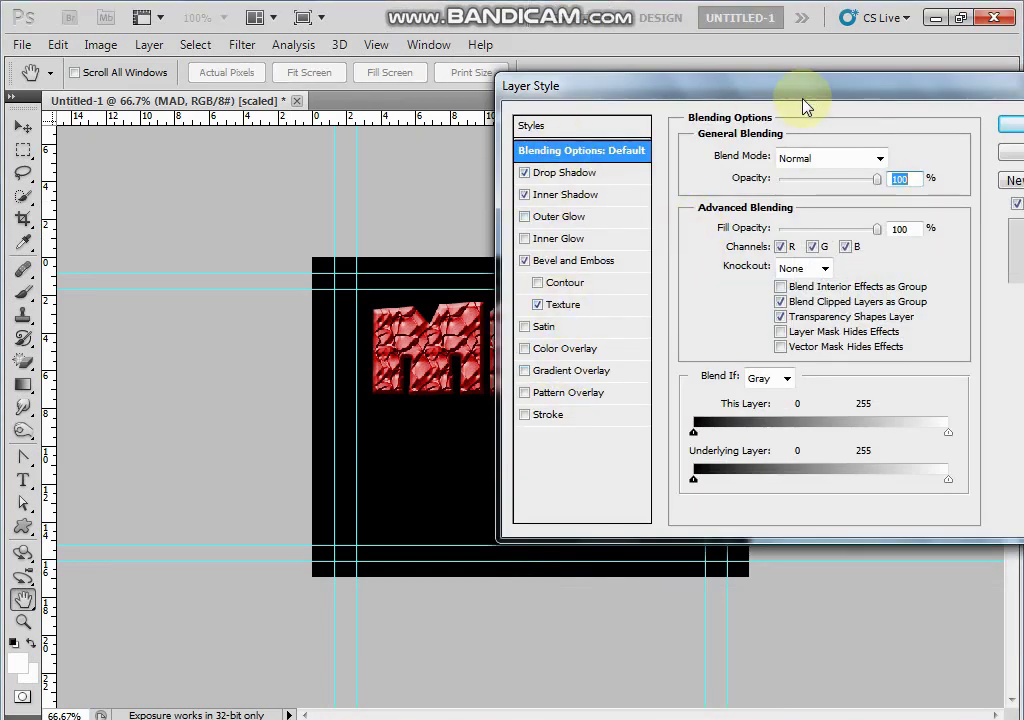
pyautogui.moveTo(805, 88); pyautogui.dragTo(608, 170)
pyautogui.click(845, 236)
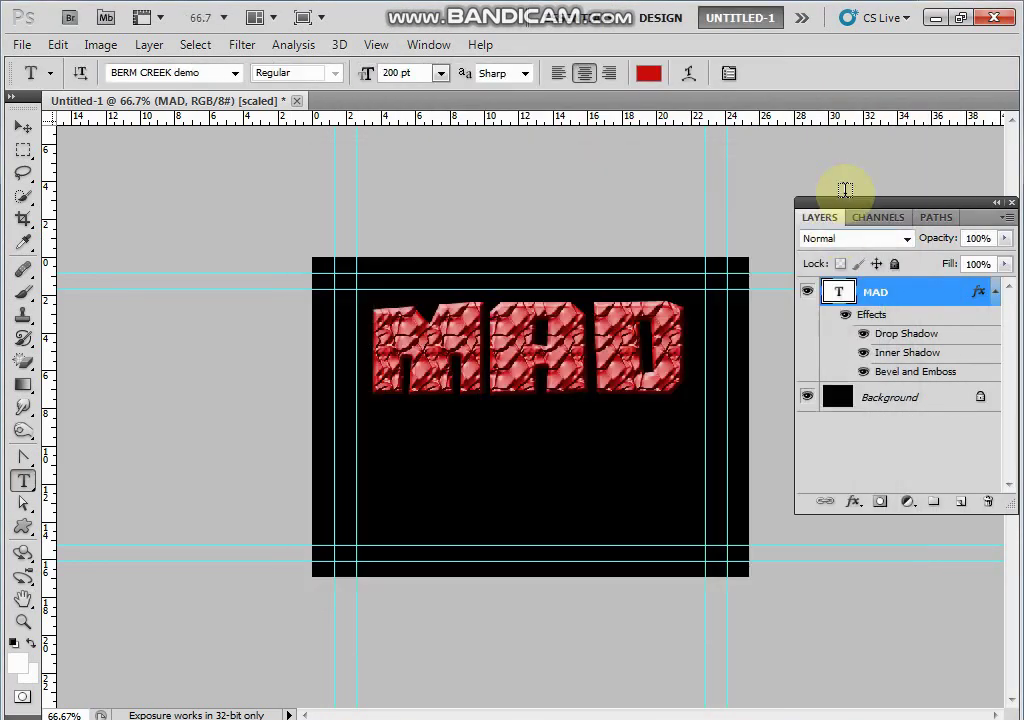
# Rasterize MAD via the Artistic Film Grain filter and preview several artistic filters.
pyautogui.click(248, 45)
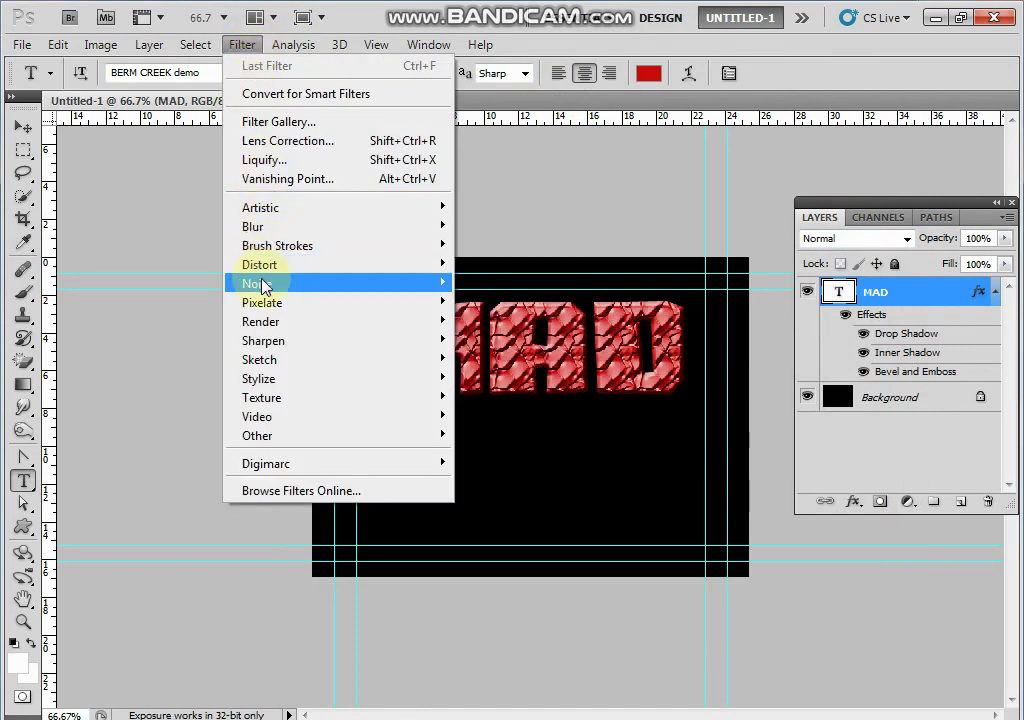
pyautogui.click(284, 212)
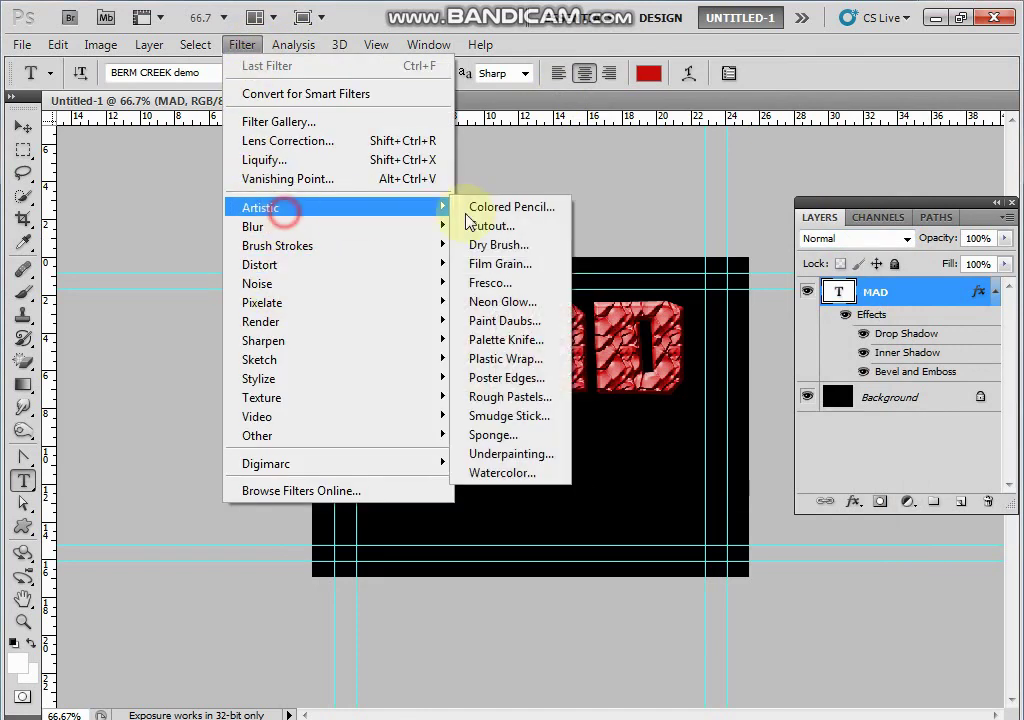
pyautogui.click(516, 265)
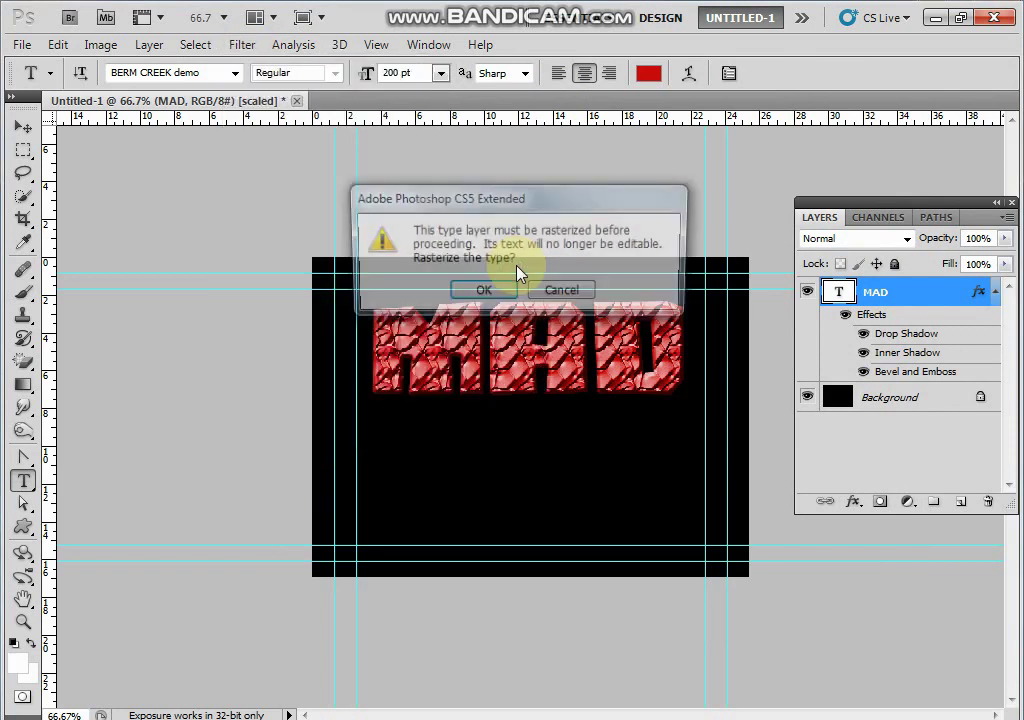
pyautogui.click(490, 290)
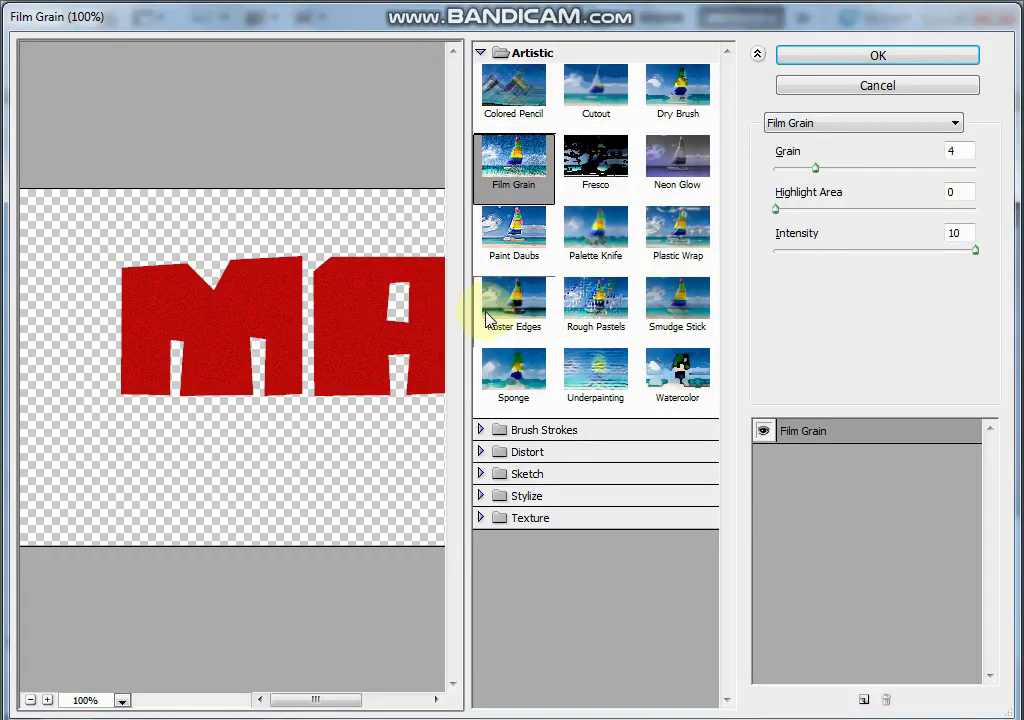
pyautogui.click(505, 300)
pyautogui.click(598, 325)
pyautogui.click(582, 360)
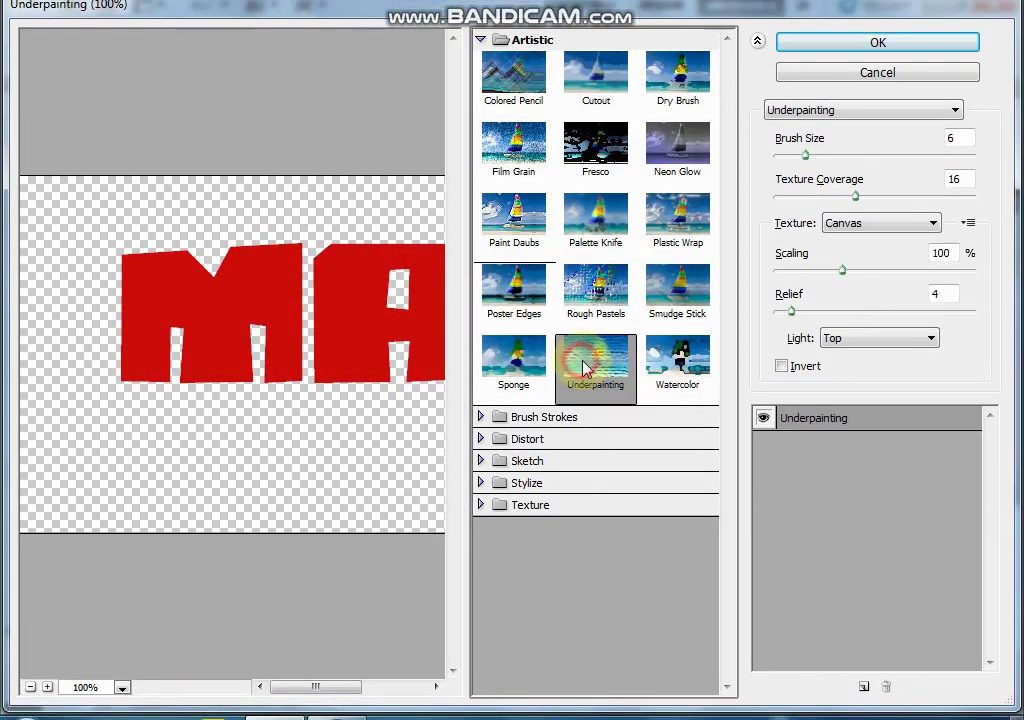
pyautogui.click(658, 366)
# Apply Plastic Wrap to MAD with Detail 4 and Smoothness 12.
pyautogui.click(670, 232)
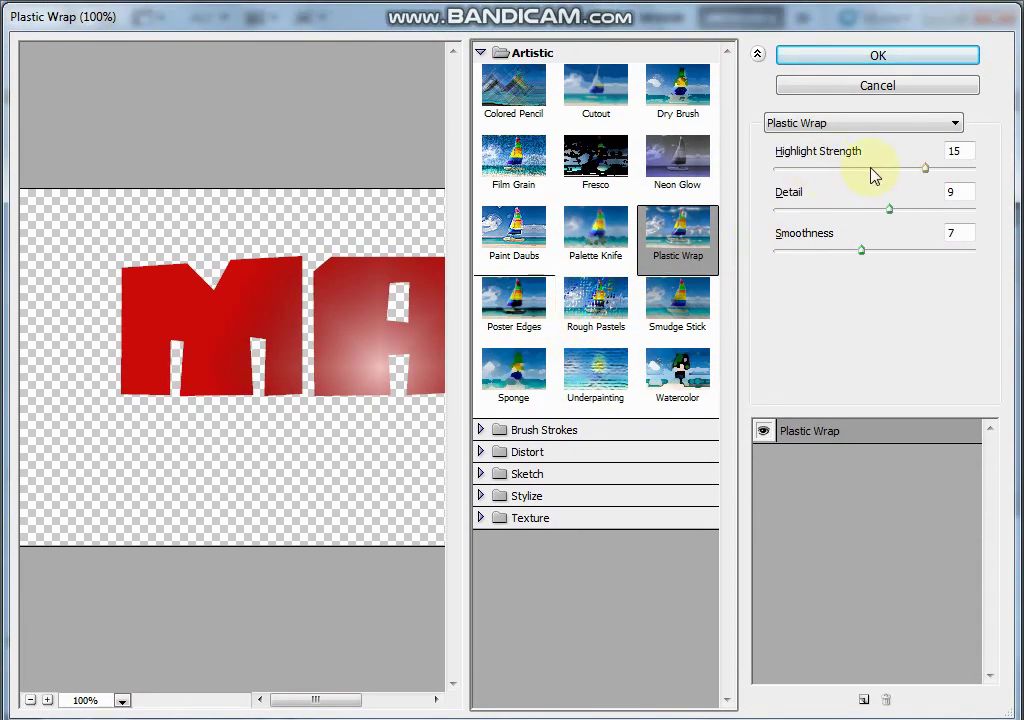
pyautogui.moveTo(927, 171); pyautogui.dragTo(879, 173)
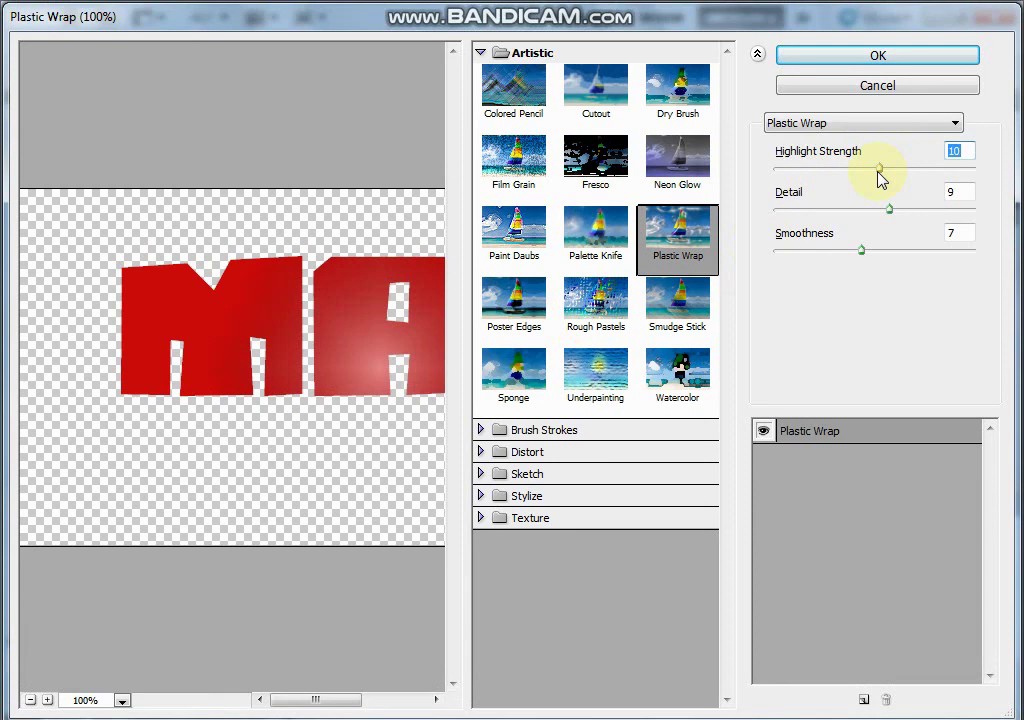
pyautogui.moveTo(846, 170); pyautogui.dragTo(962, 172)
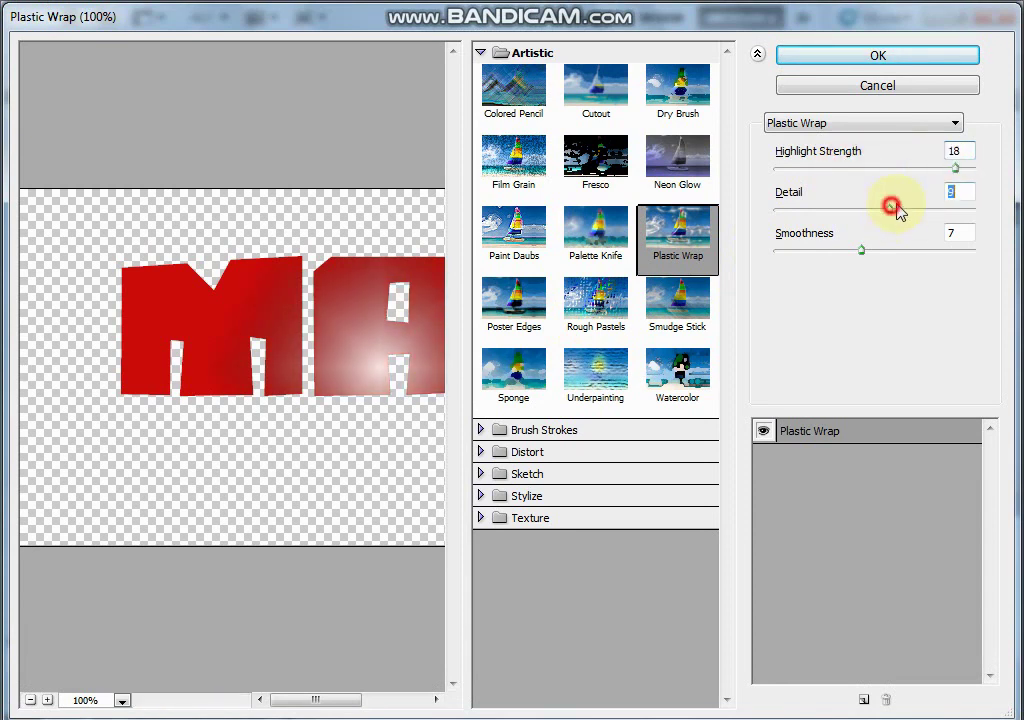
pyautogui.moveTo(890, 207); pyautogui.dragTo(817, 211)
pyautogui.moveTo(862, 250); pyautogui.dragTo(936, 251)
pyautogui.click(923, 55)
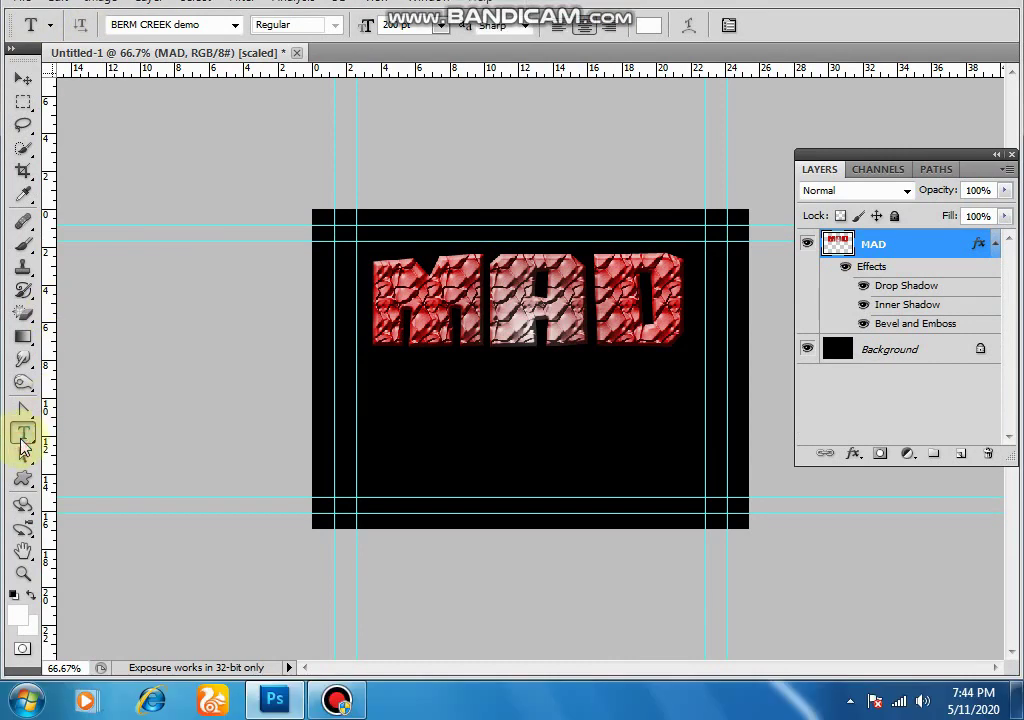
pyautogui.click(23, 442)
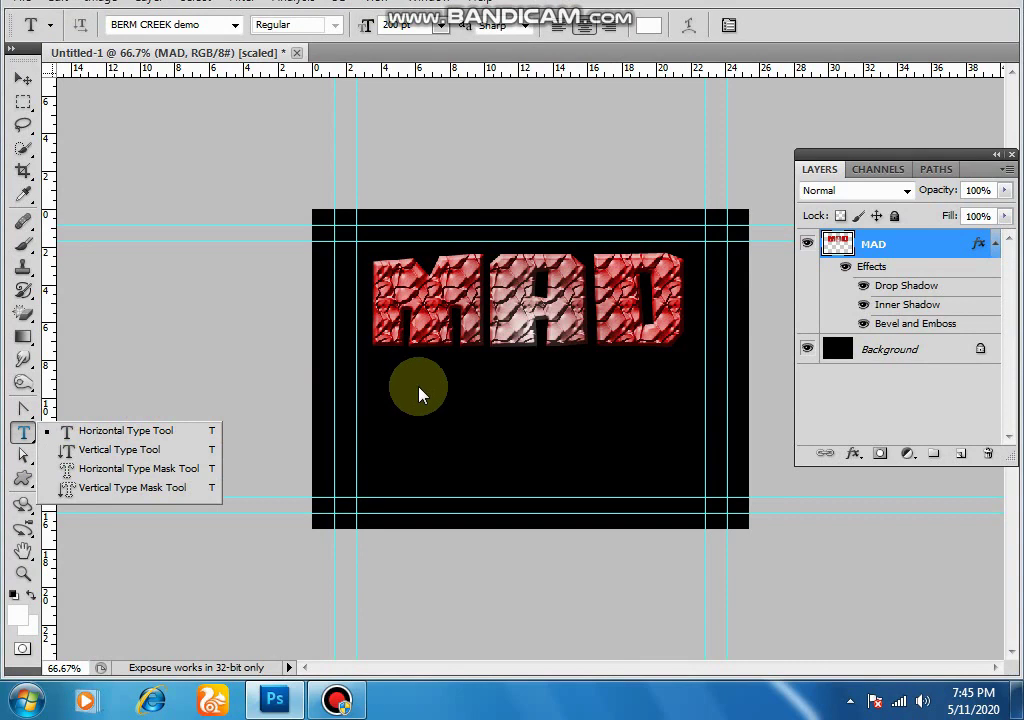
# Add a text layer and a vertical type layer reading 'arts' below MAD.
pyautogui.click(383, 411)
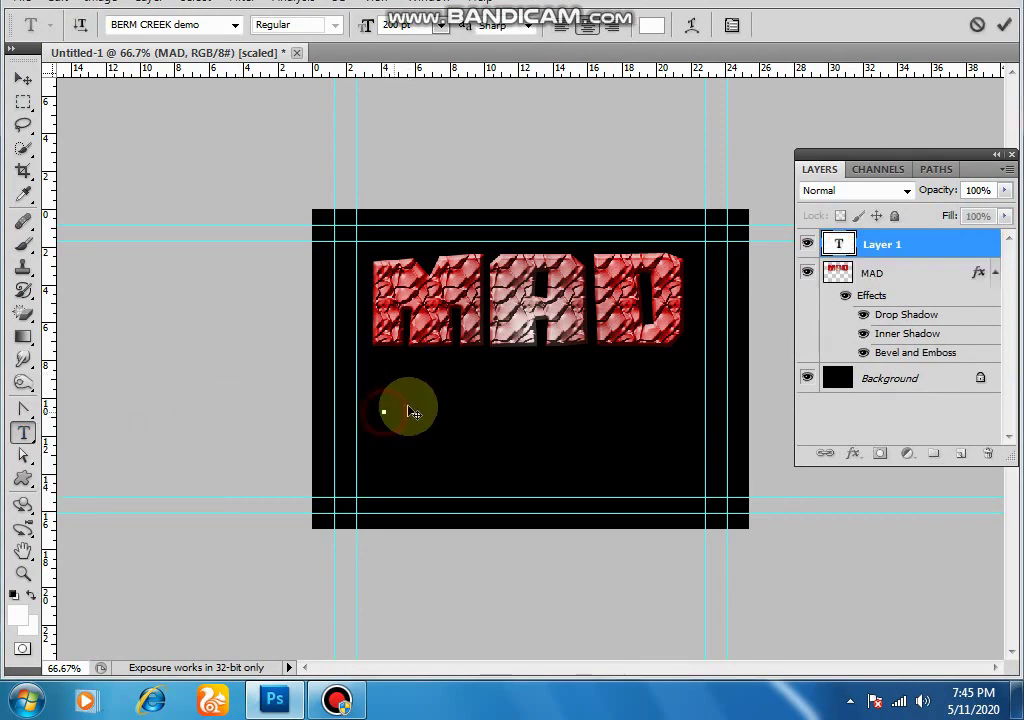
pyautogui.click(23, 432)
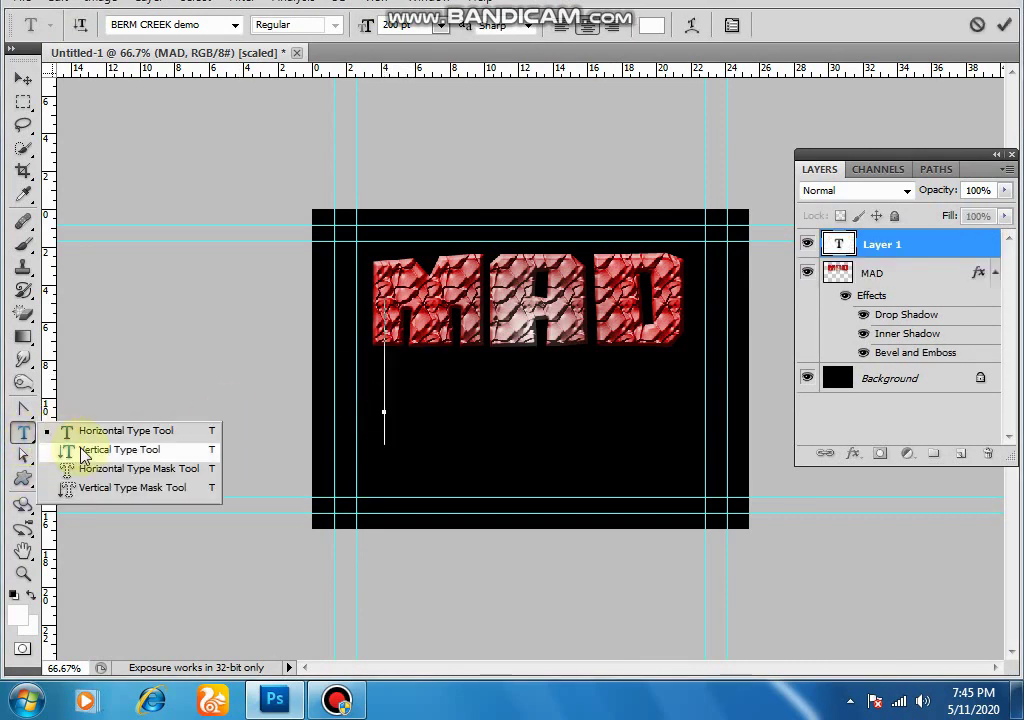
pyautogui.click(84, 451)
pyautogui.click(398, 370)
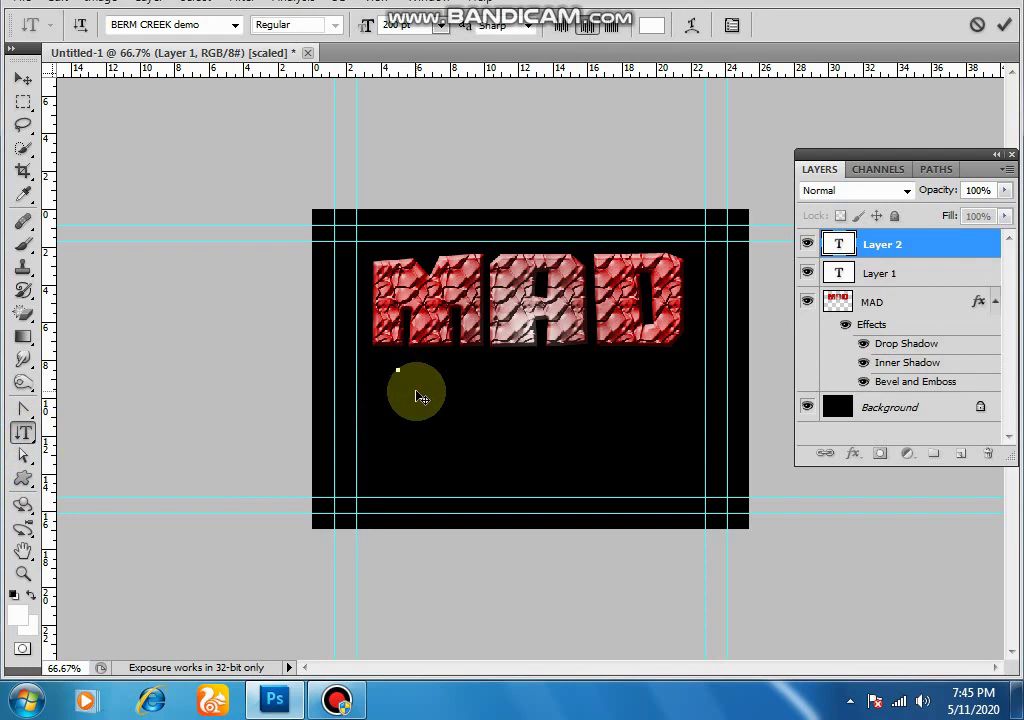
pyautogui.write('arts')
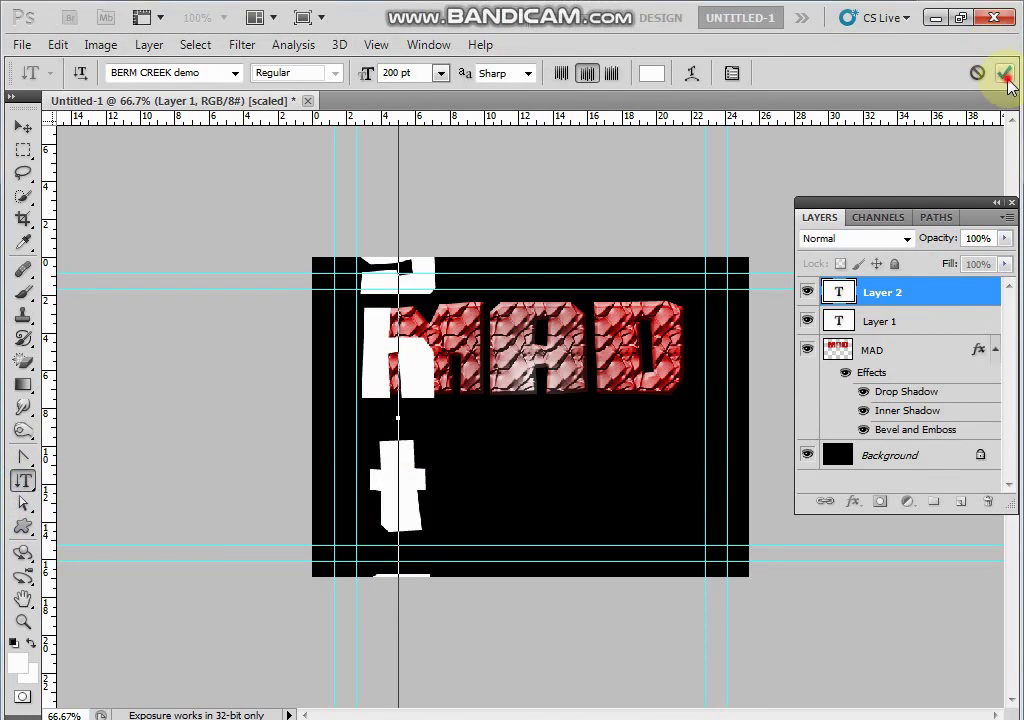
pyautogui.click(1005, 77)
pyautogui.click(20, 431)
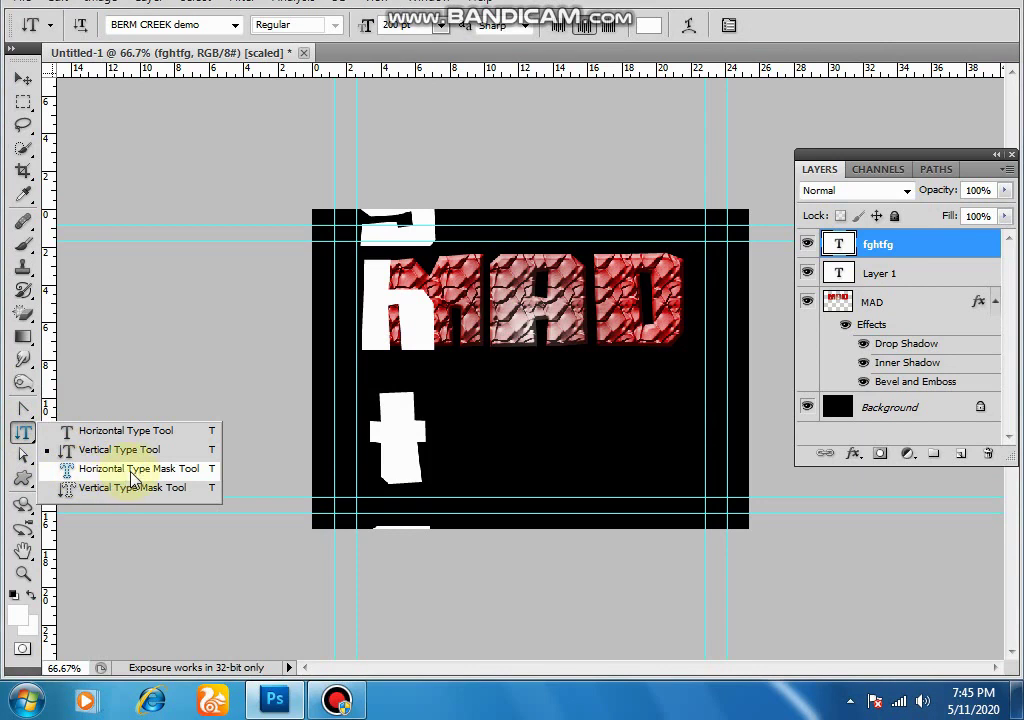
# Create a letter-shaped selection by typing 'fubfgc' with the Horizontal Type Mask tool.
pyautogui.click(125, 468)
pyautogui.click(473, 423)
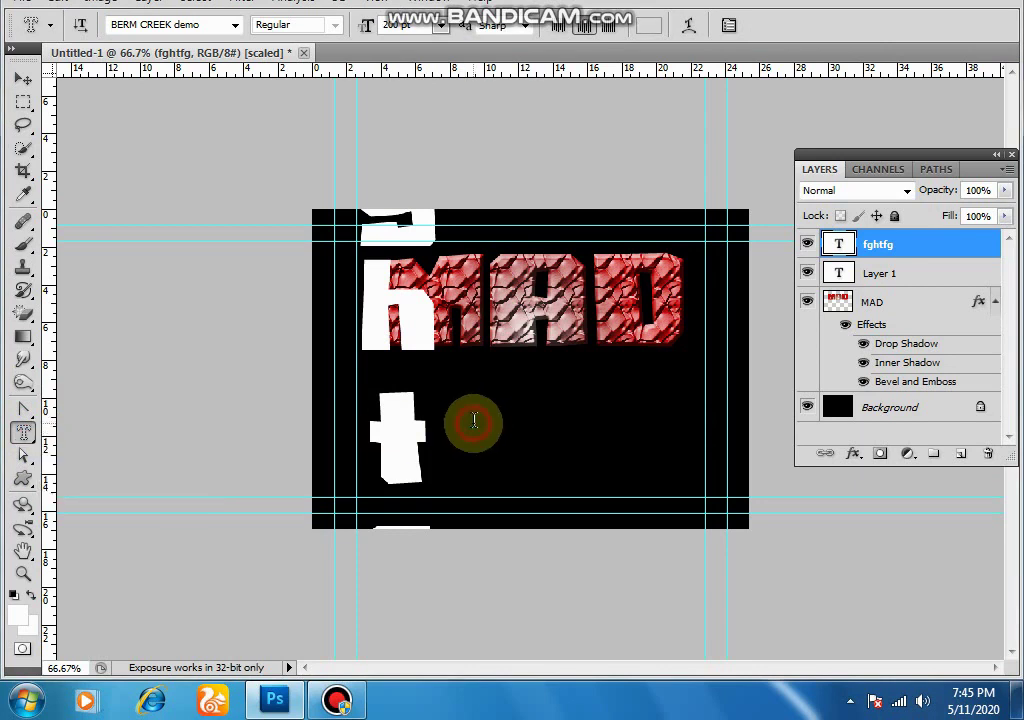
pyautogui.write('fubfgc')
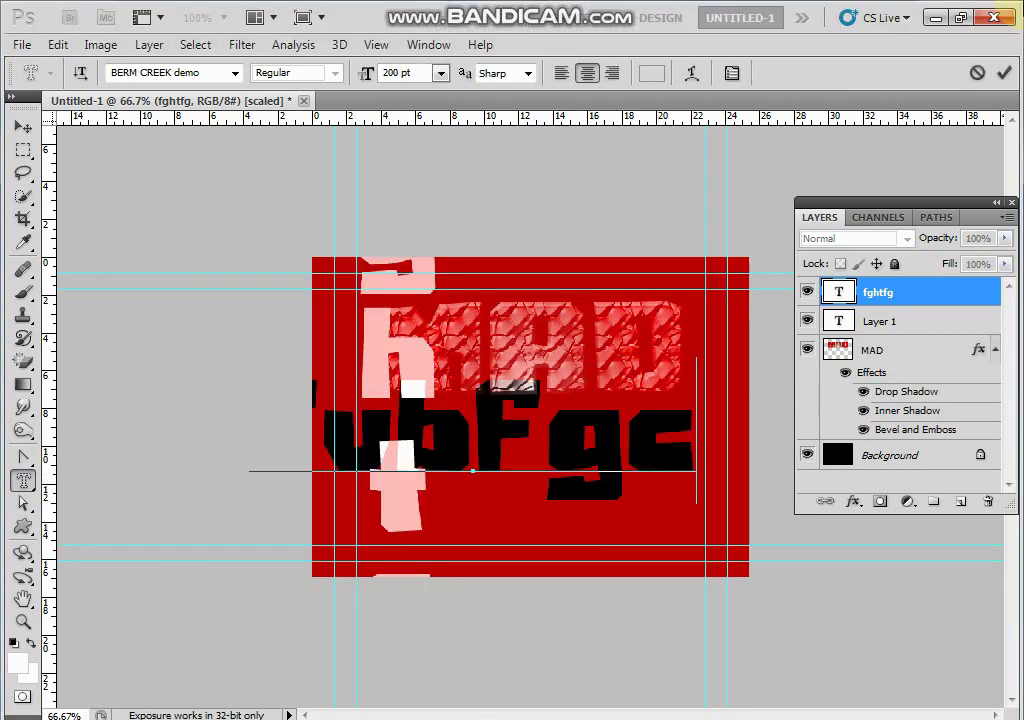
pyautogui.click(1006, 84)
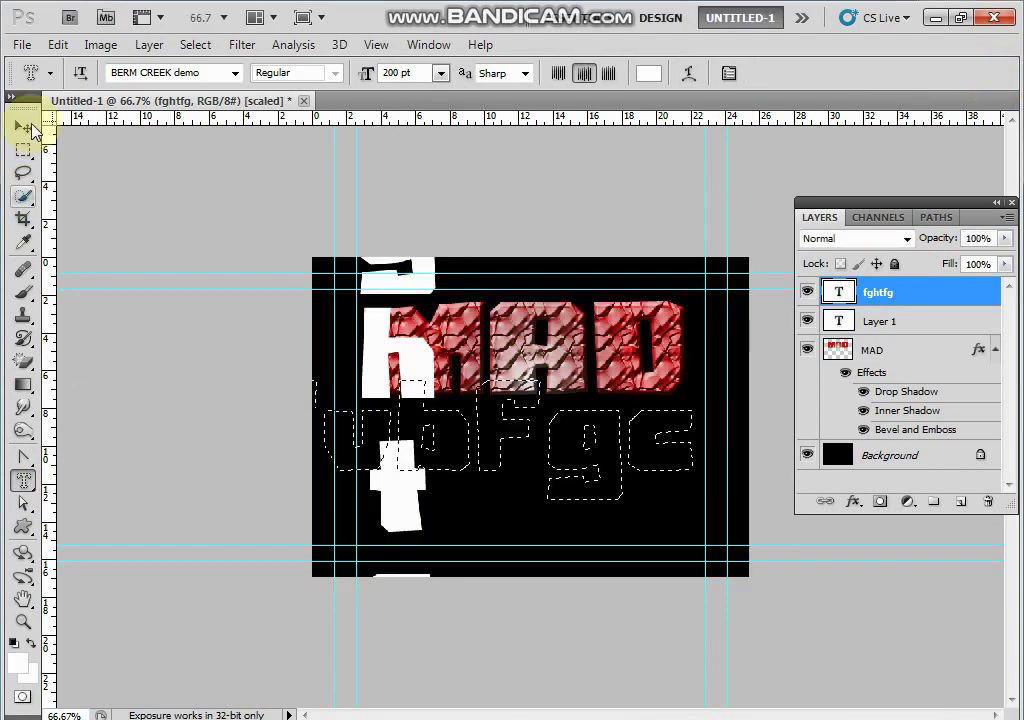
# Shift the white vertical text right and drag the selected Background pixels into place.
pyautogui.click(23, 126)
pyautogui.moveTo(465, 368)
pyautogui.mouseDown()
pyautogui.moveTo(607, 384)
pyautogui.moveTo(528, 404)
pyautogui.mouseUp()
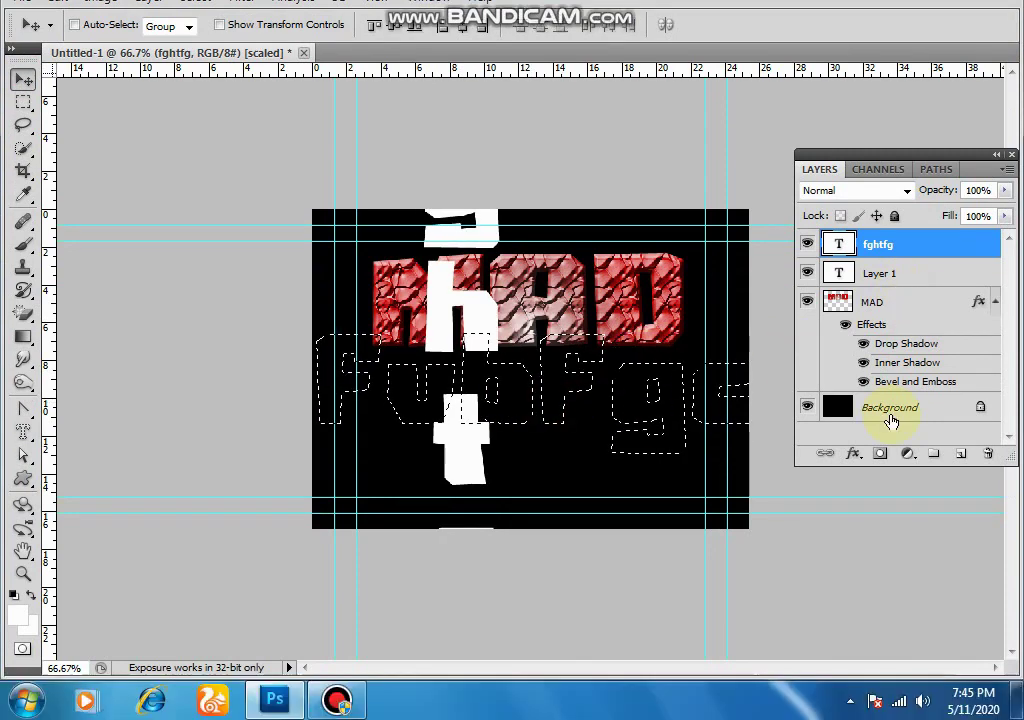
pyautogui.click(891, 410)
pyautogui.moveTo(617, 411)
pyautogui.mouseDown()
pyautogui.moveTo(621, 367)
pyautogui.moveTo(507, 457)
pyautogui.mouseUp()
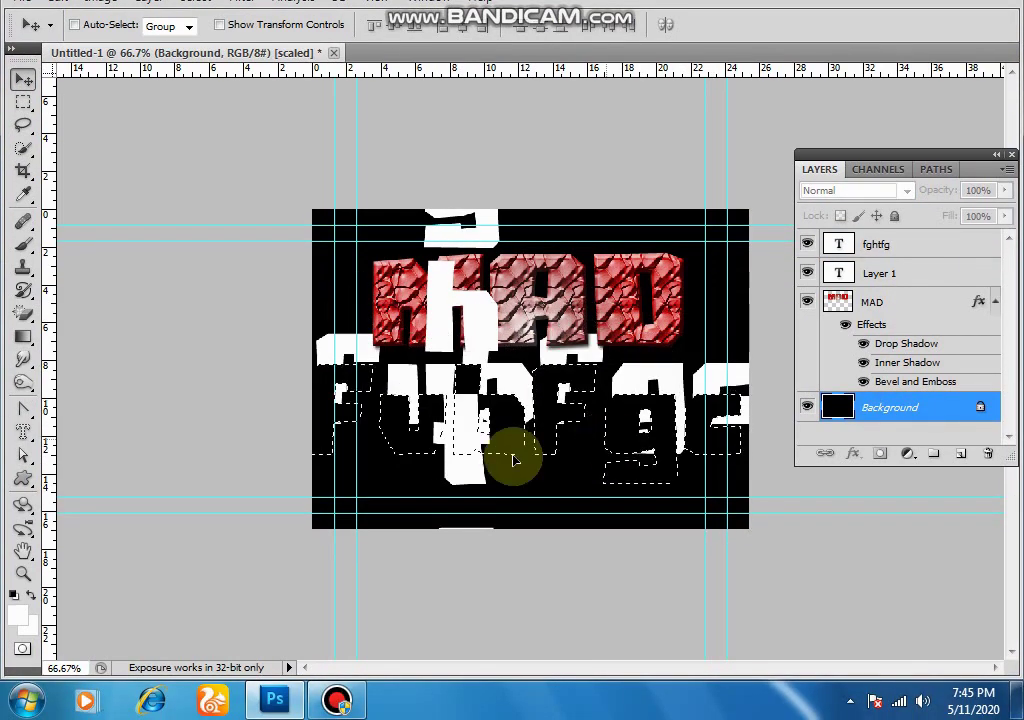
pyautogui.click(24, 432)
pyautogui.rightClick(24, 436)
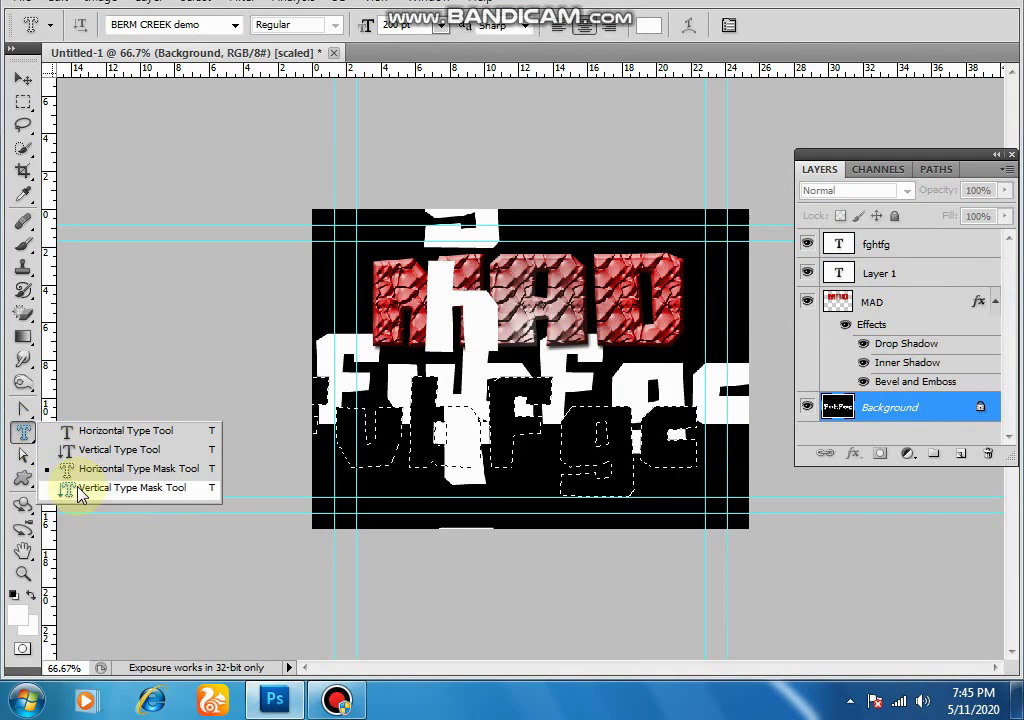
pyautogui.click(70, 491)
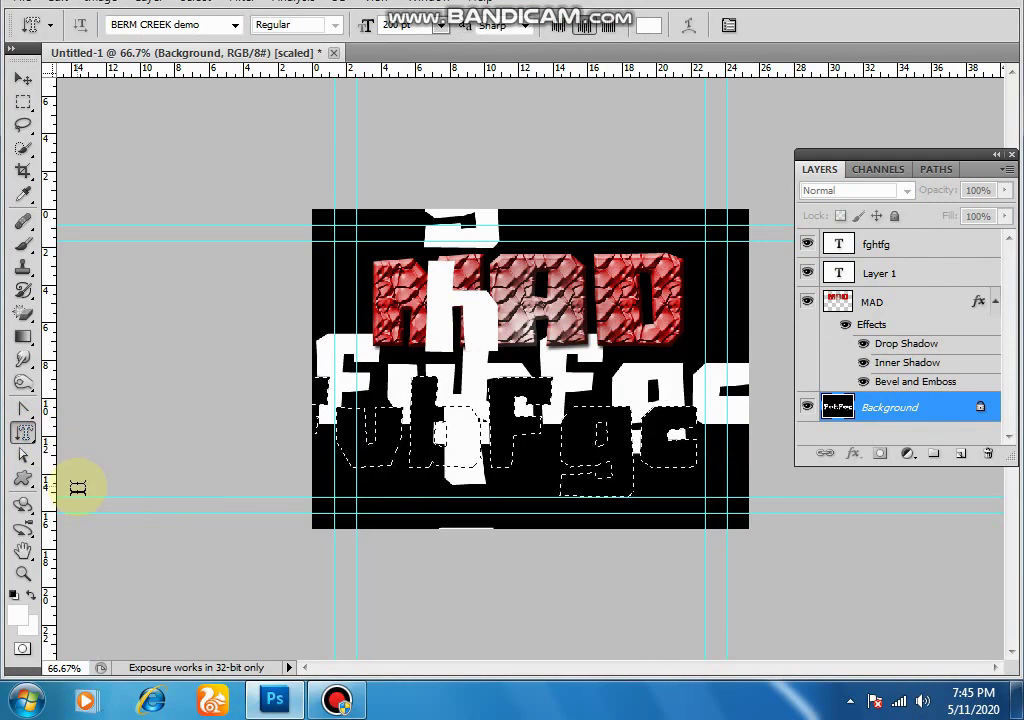